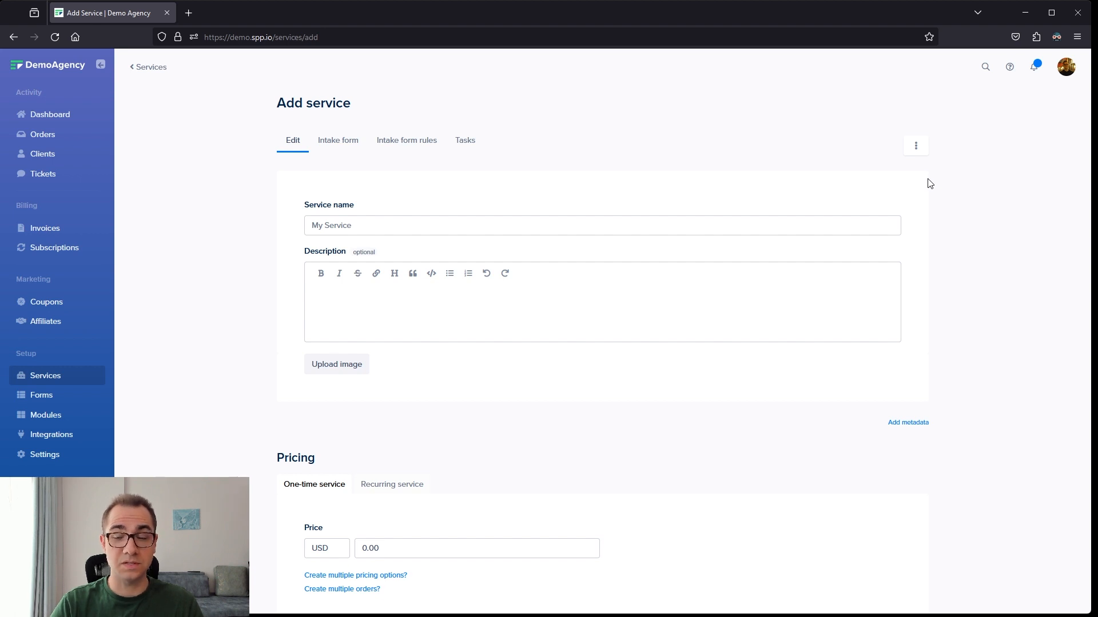
- Name the new service Blog Article and describe it as "250 words of researched blog content"
left_click(805, 219)
type("Blog Article")
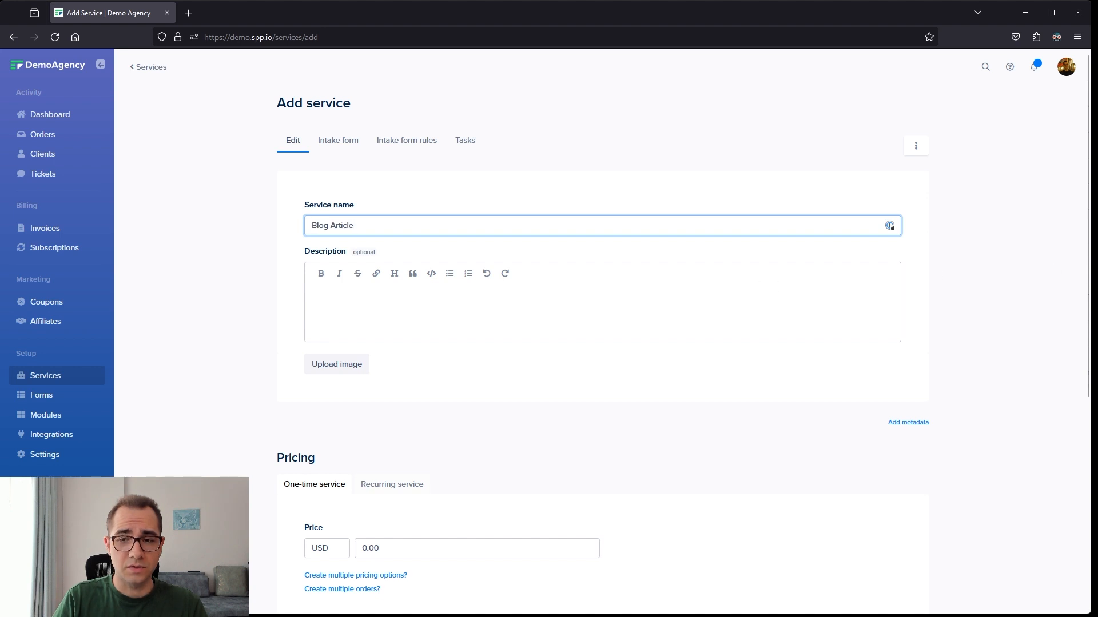
left_click(318, 298)
type("250 words of researched blog content")
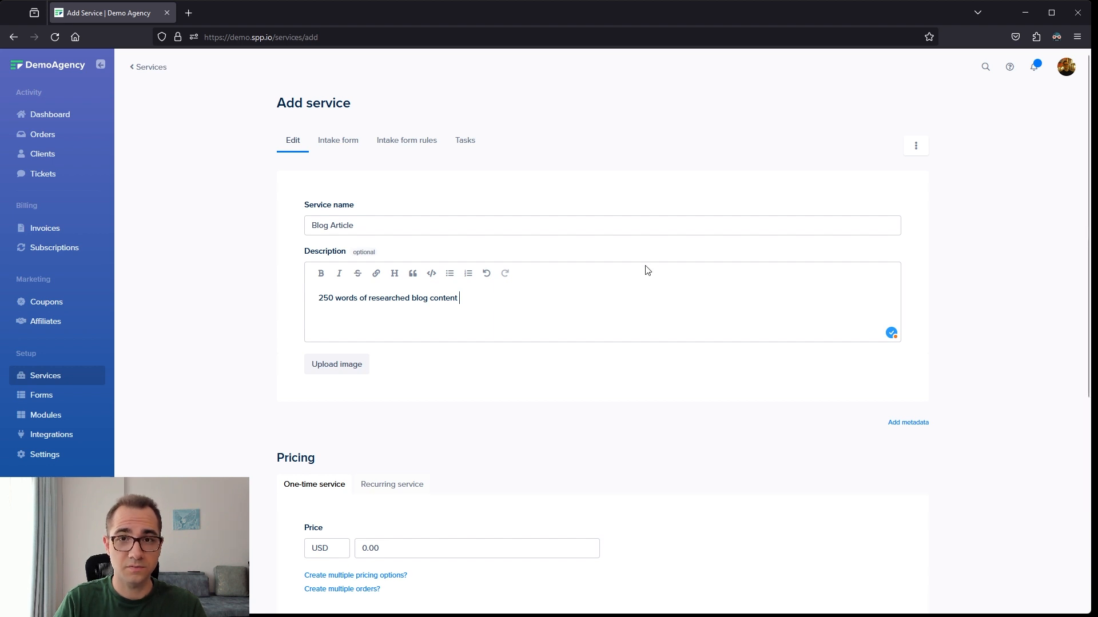
- Set the one-time price of the Blog Article service to 199 USD
scroll(648, 270, "down", 2)
left_click(454, 440)
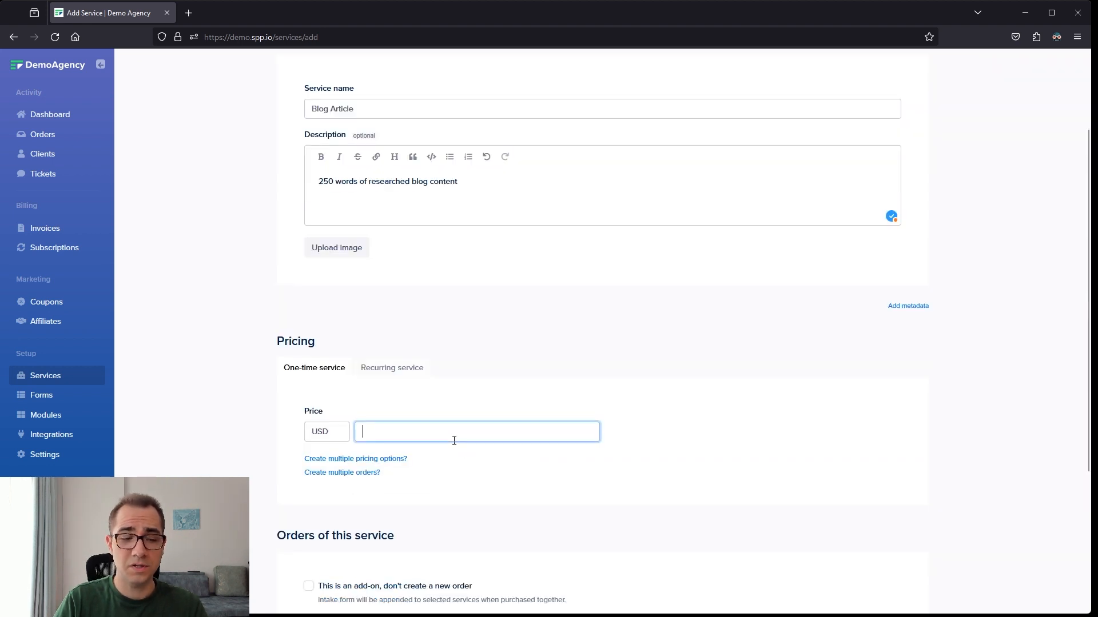
type("199")
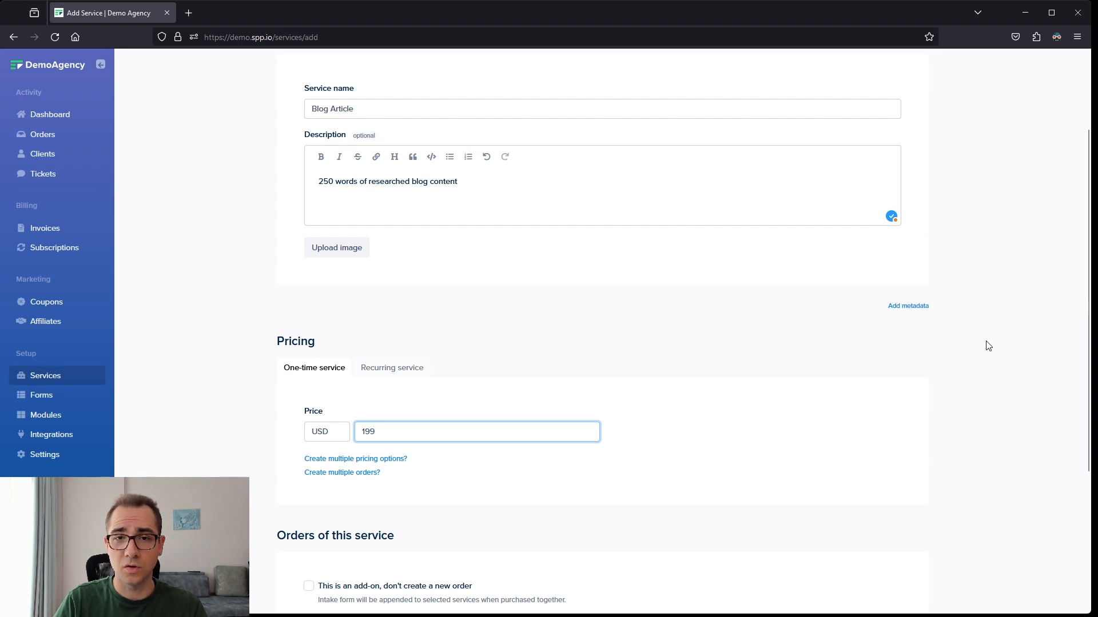
left_click(988, 346)
- Try the add-on option with its parent services list, and try grouping multiple quantities into one order
scroll(988, 343, "down", 4)
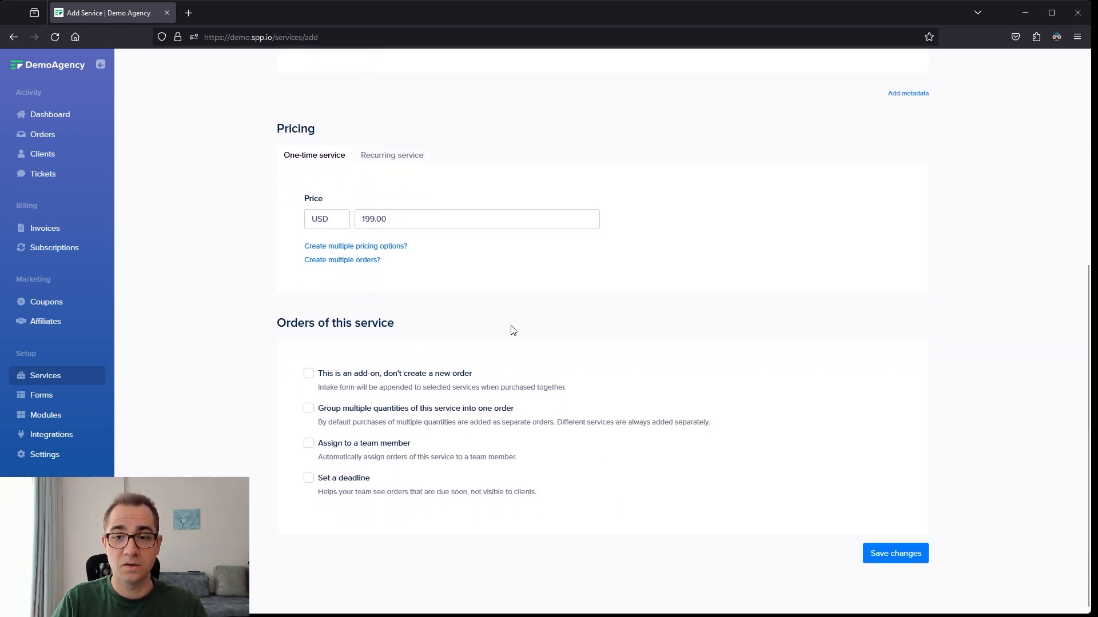
left_click(328, 374)
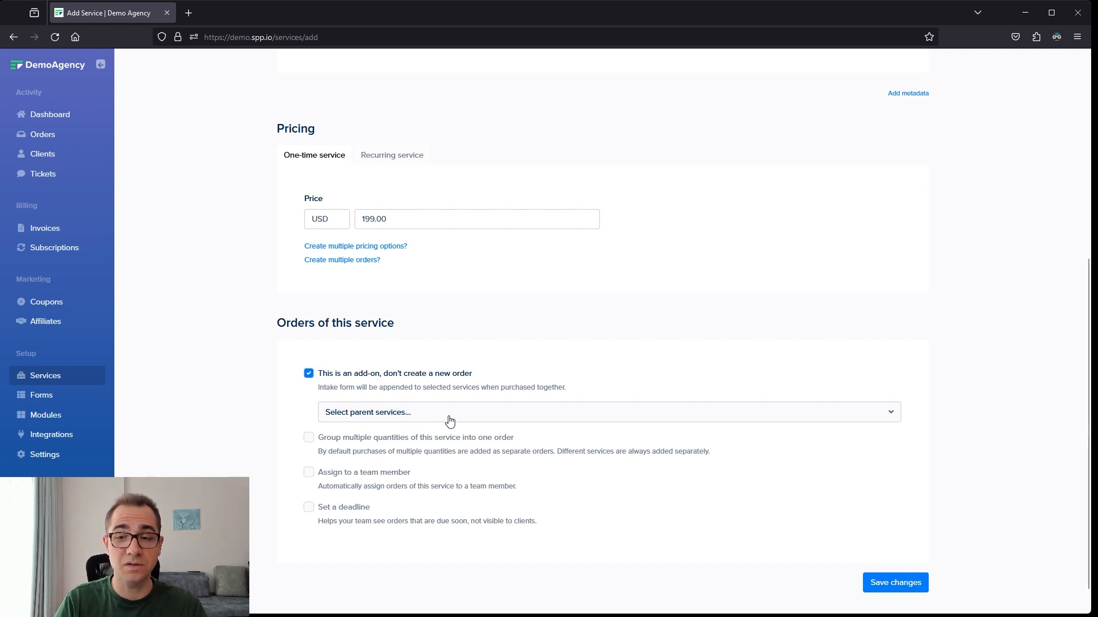
left_click(491, 417)
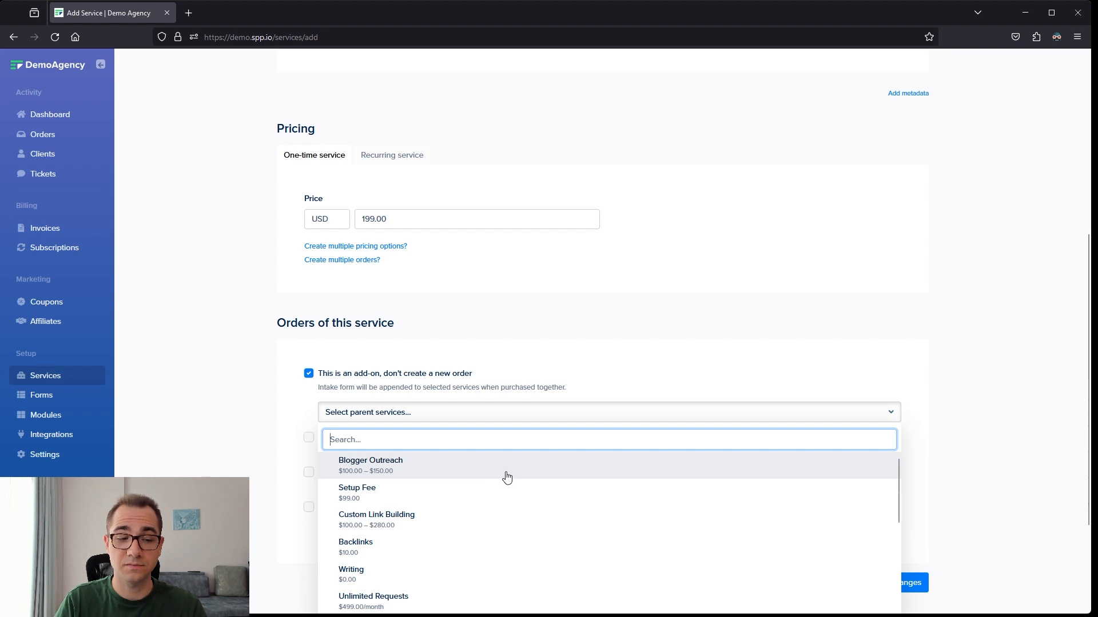
left_click(309, 373)
left_click(309, 408)
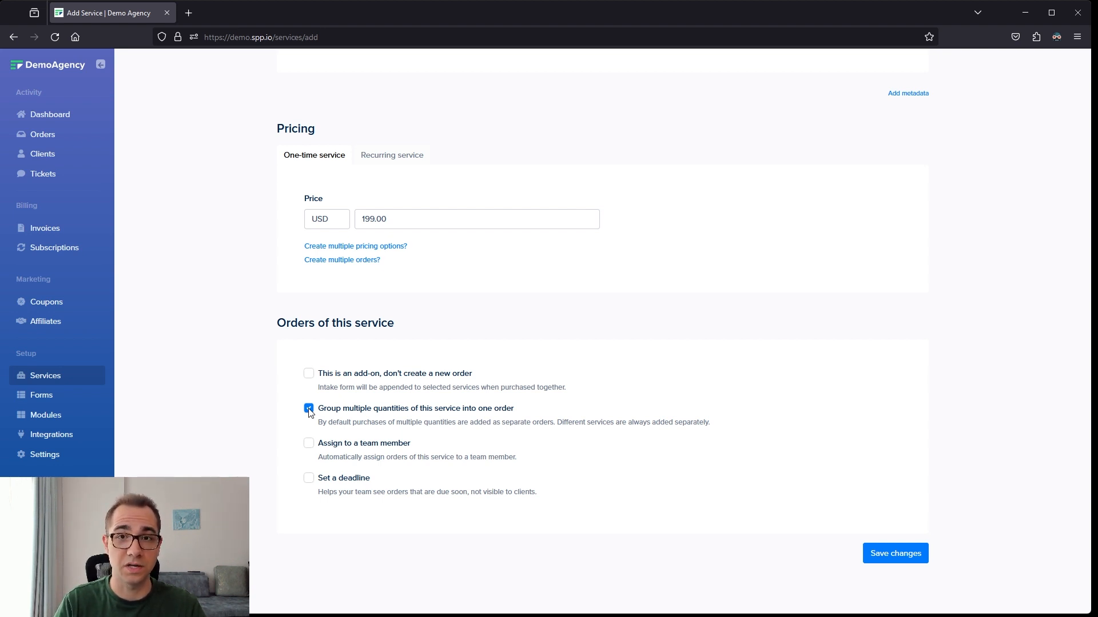
left_click(308, 408)
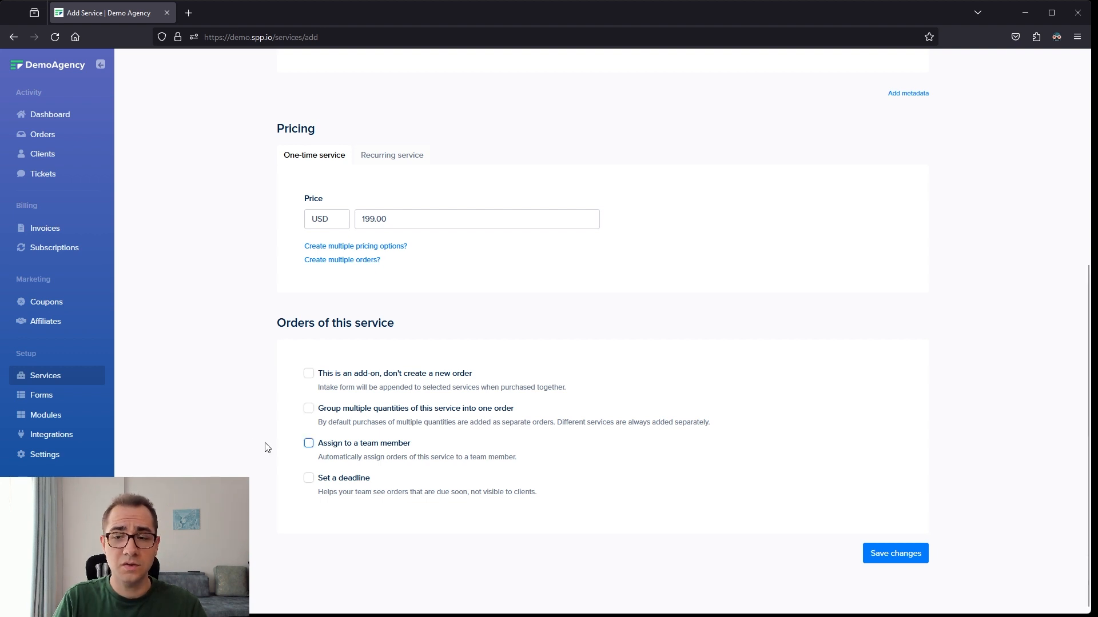
- Try automatically assigning orders of this service to two team members, and switch the assignment off again
left_click(309, 444)
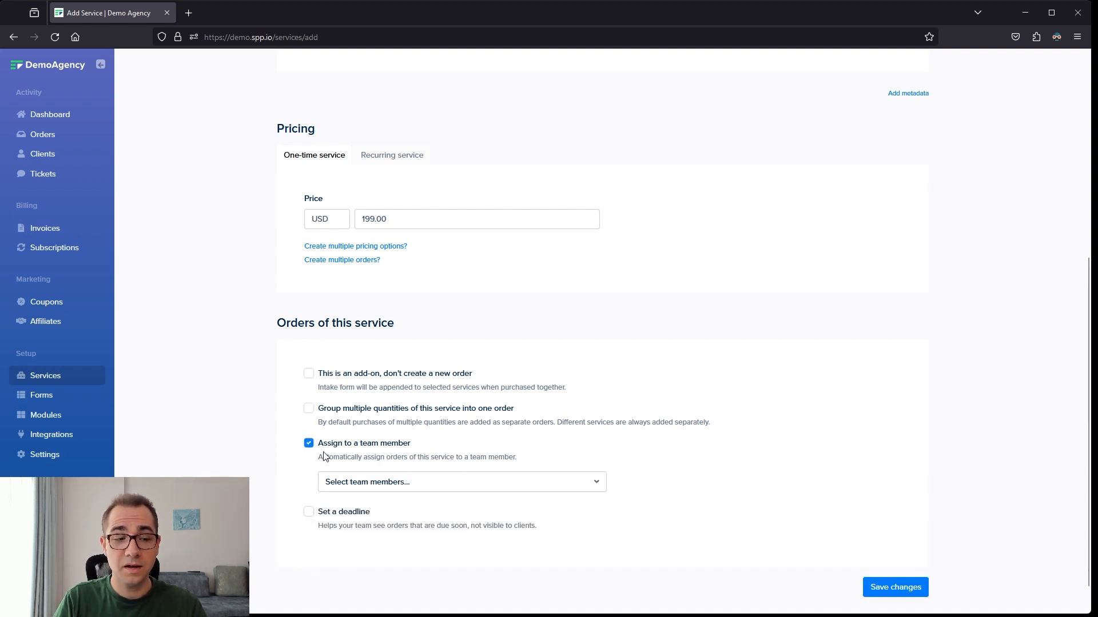
left_click(375, 487)
left_click(379, 536)
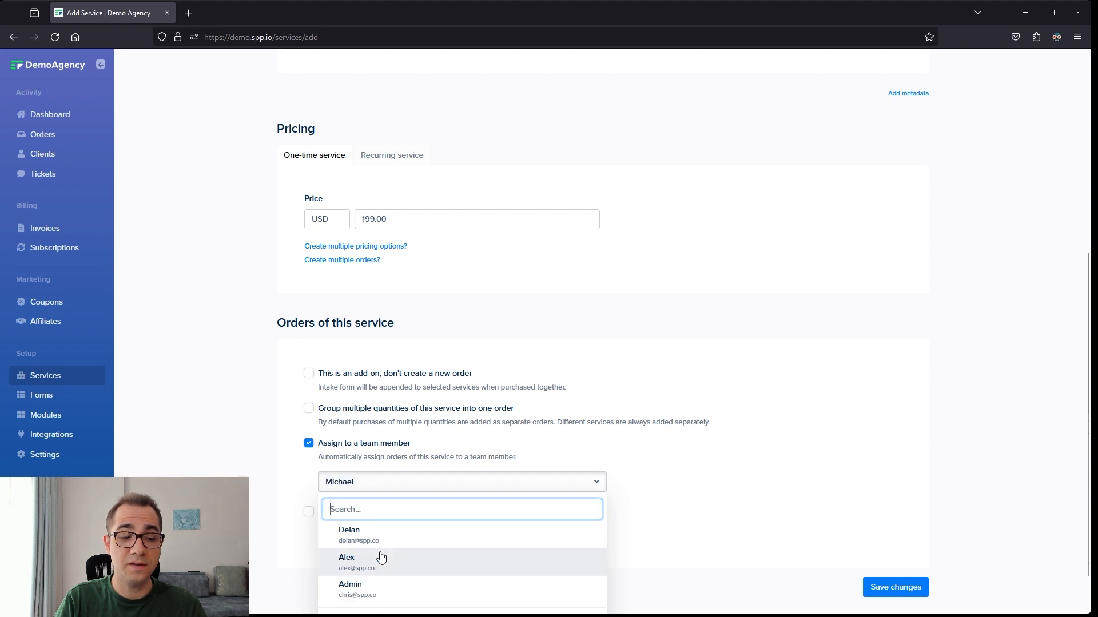
left_click(379, 556)
left_click(739, 510)
left_click(309, 444)
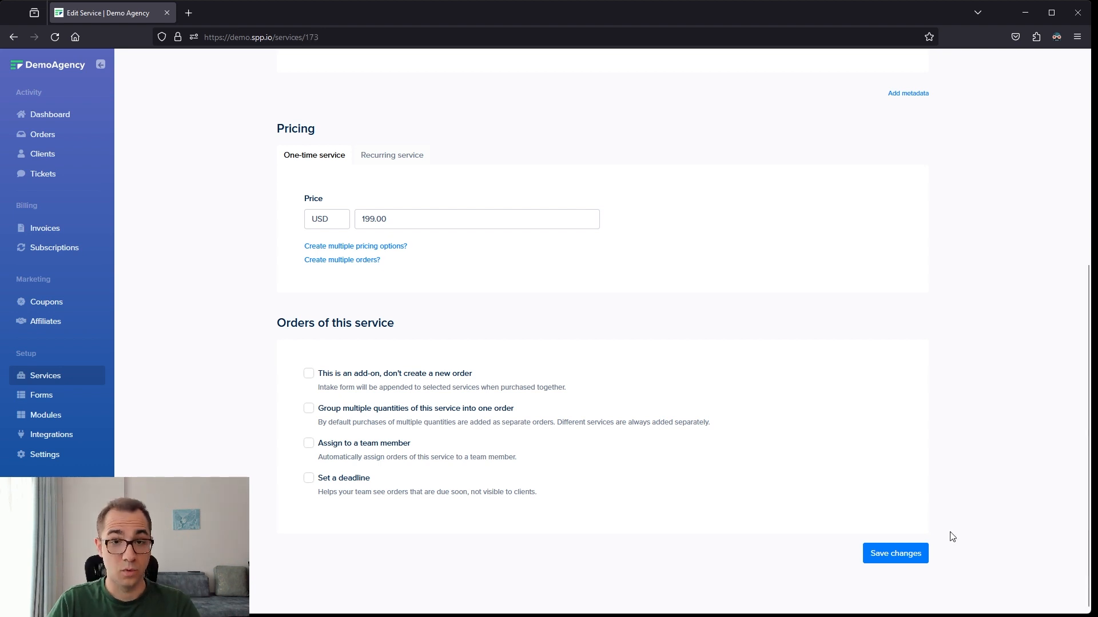
- Save the Blog Article service and return to the list of services
left_click(907, 554)
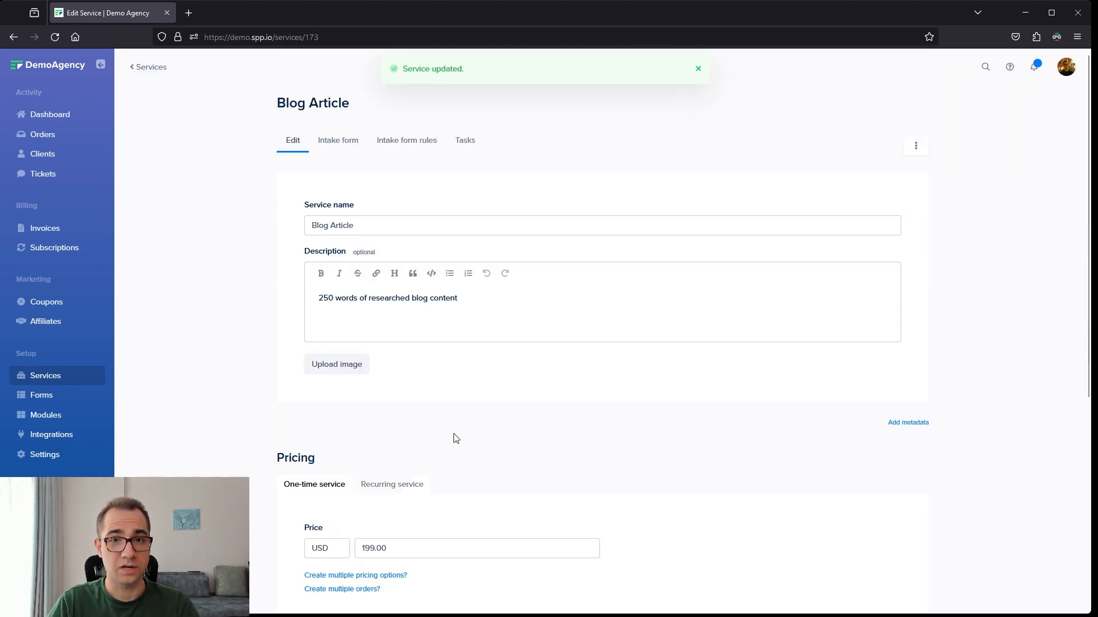
left_click(67, 382)
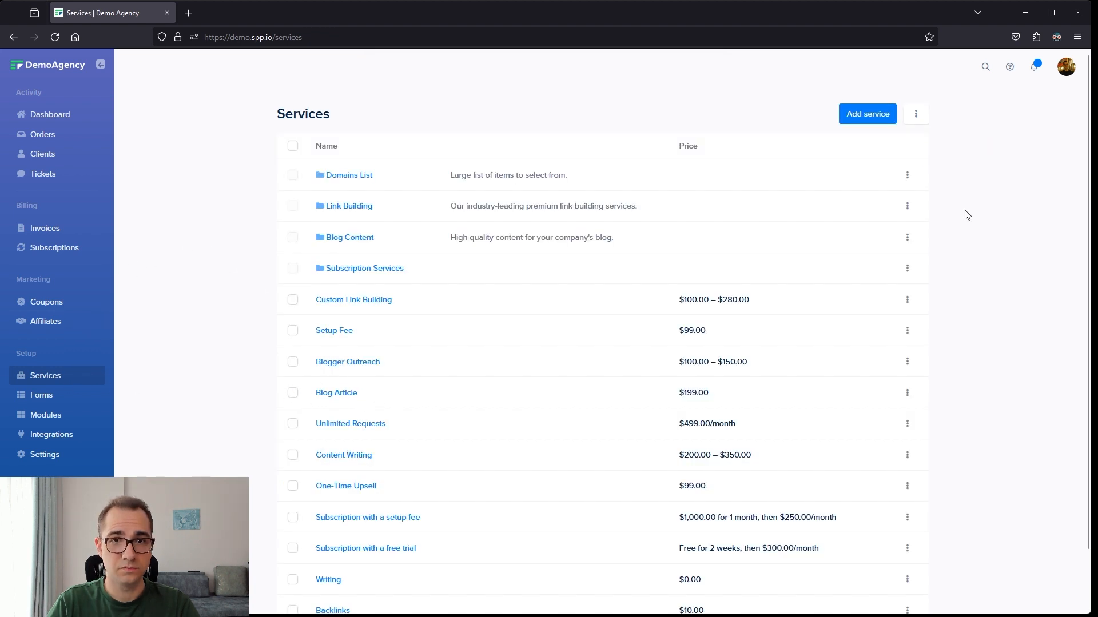
- Add another service and name it Monthly Blog Articles
left_click(874, 119)
left_click(594, 224)
type("Monthly Blog Articles")
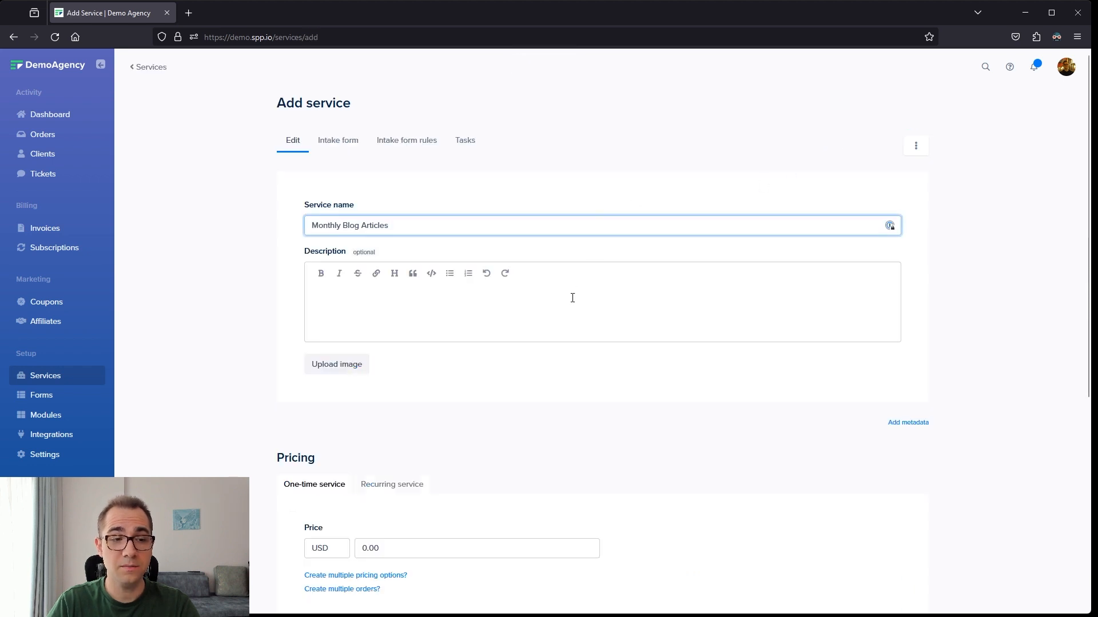
- Make Monthly Blog Articles a recurring service priced at 399 USD every 1 month
scroll(417, 435, "down", 2)
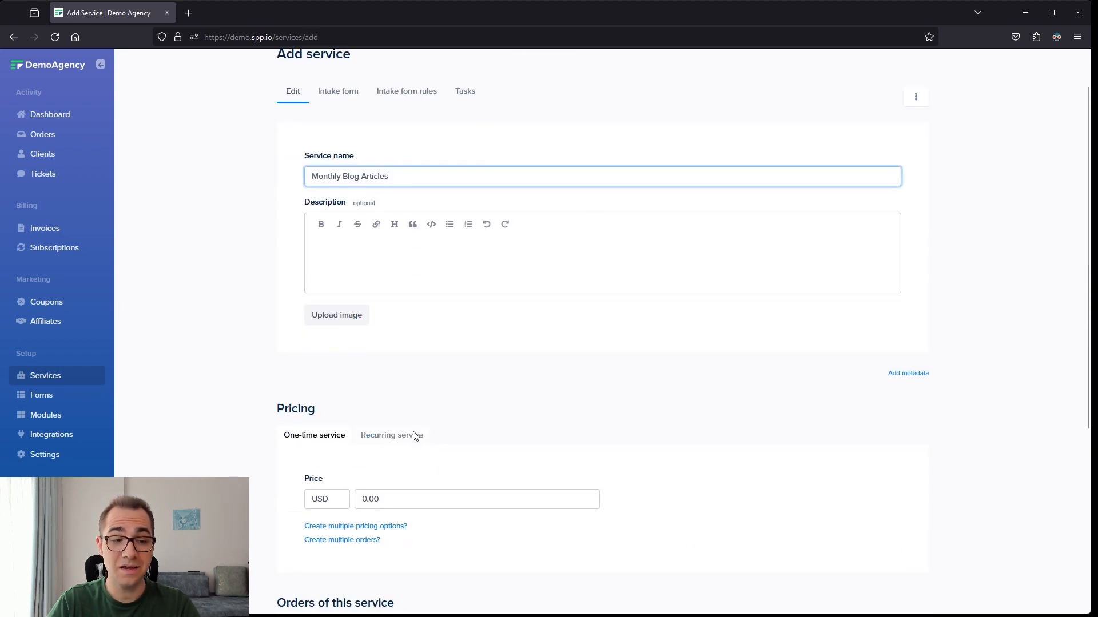
left_click(391, 369)
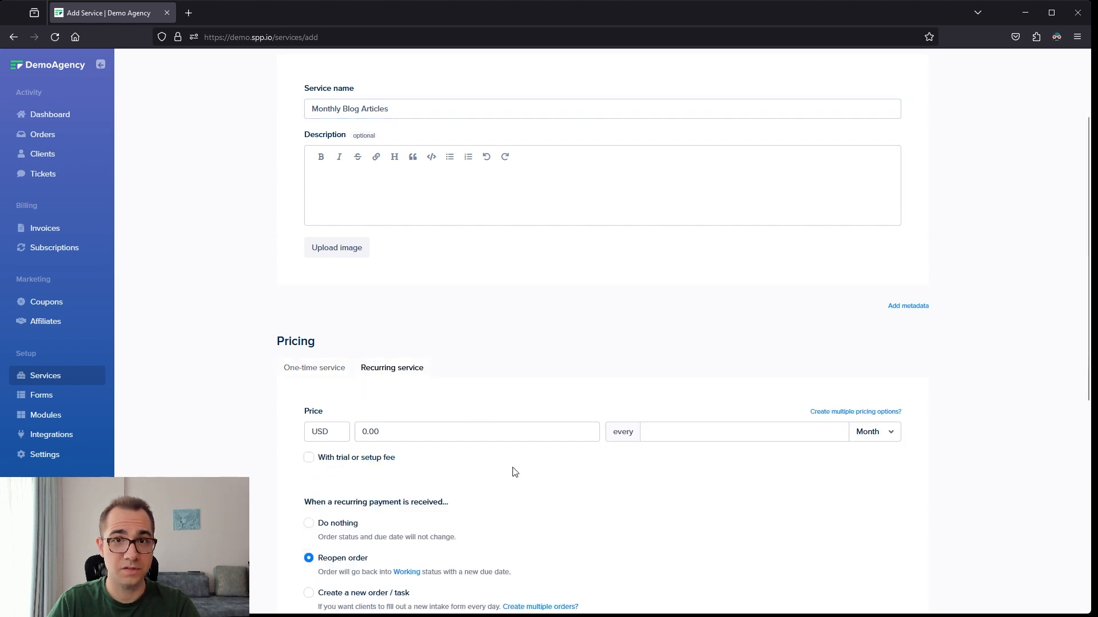
left_click(464, 430)
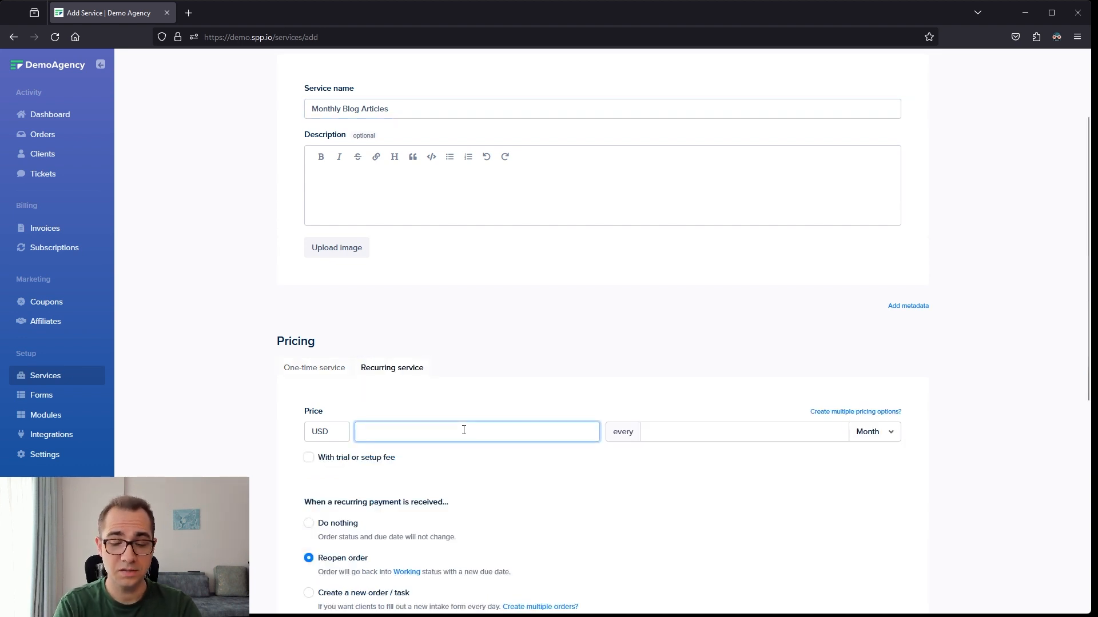
type("399")
left_click(889, 432)
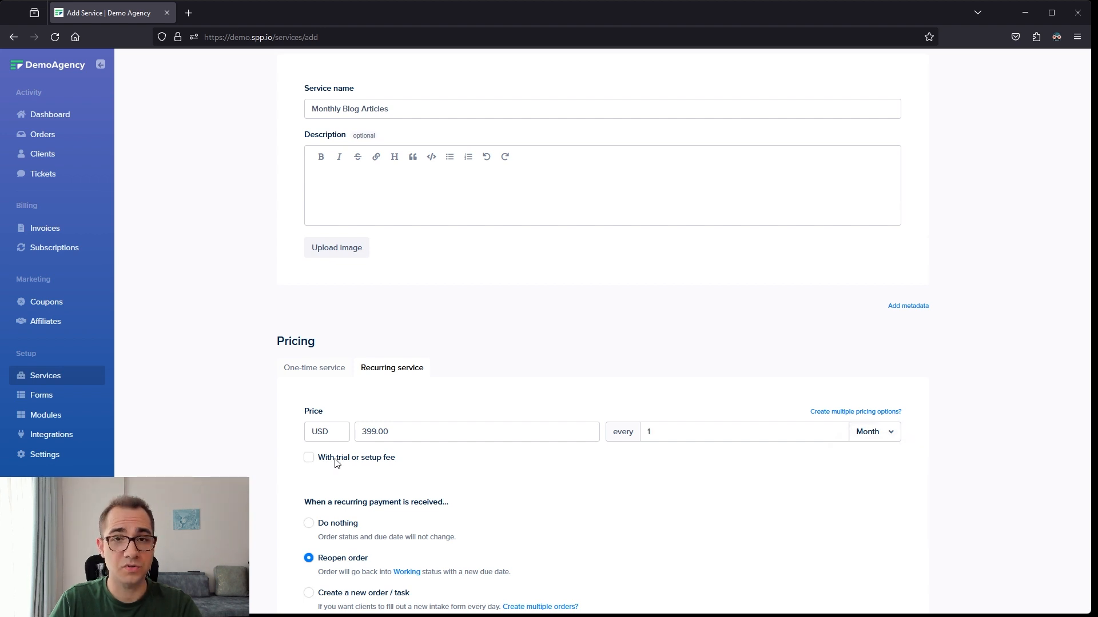
- Add a trial or setup fee of 499 USD for 1 month to the recurring price
left_click(335, 459)
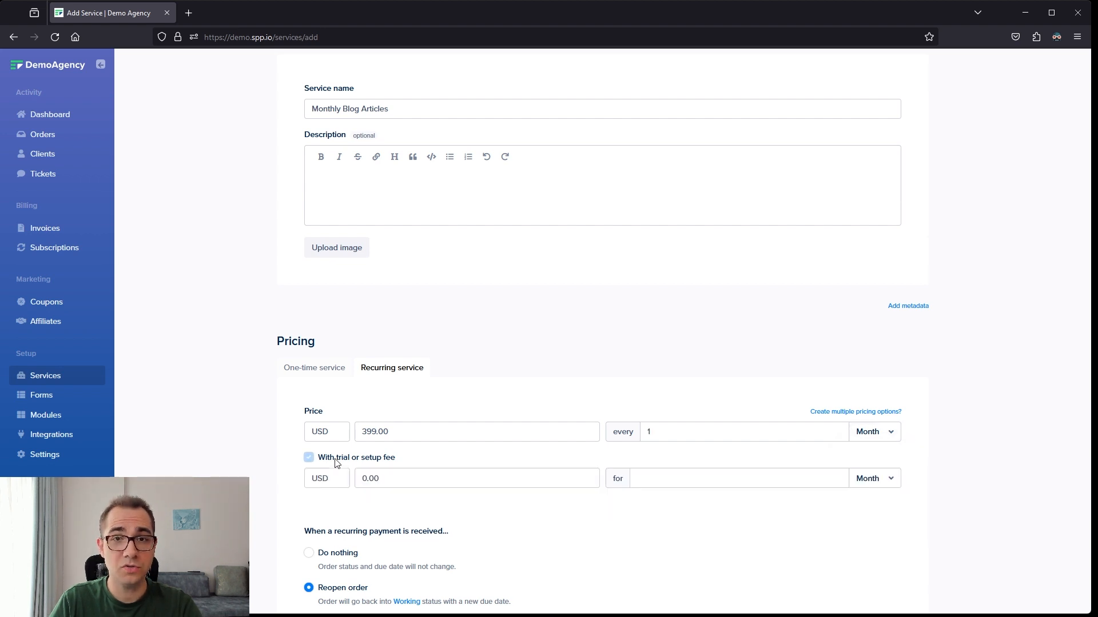
left_click(411, 484)
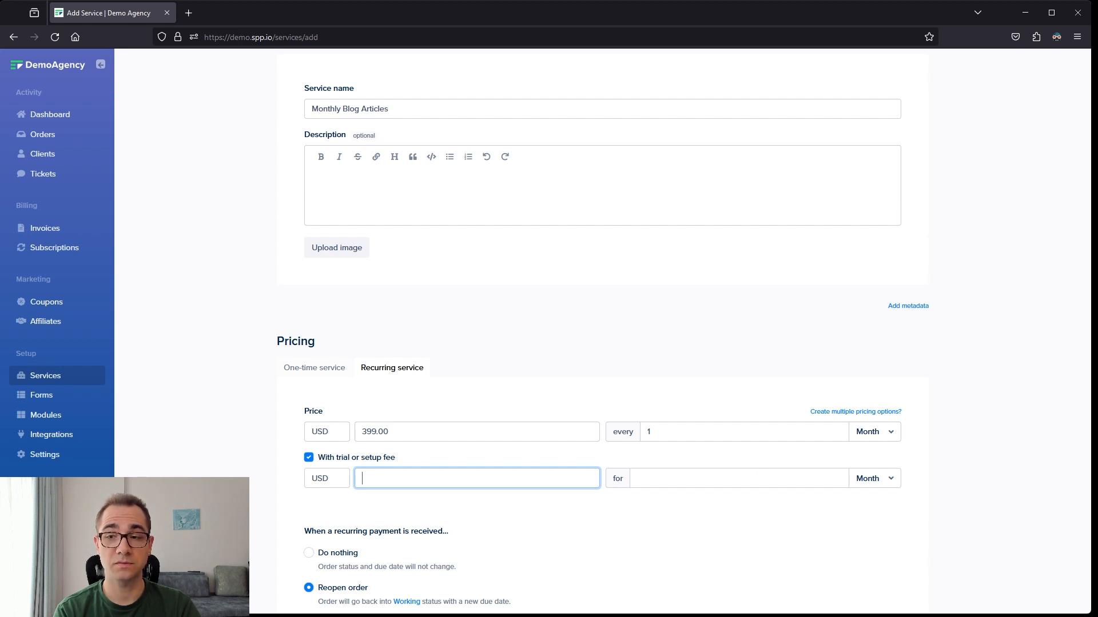
type("499")
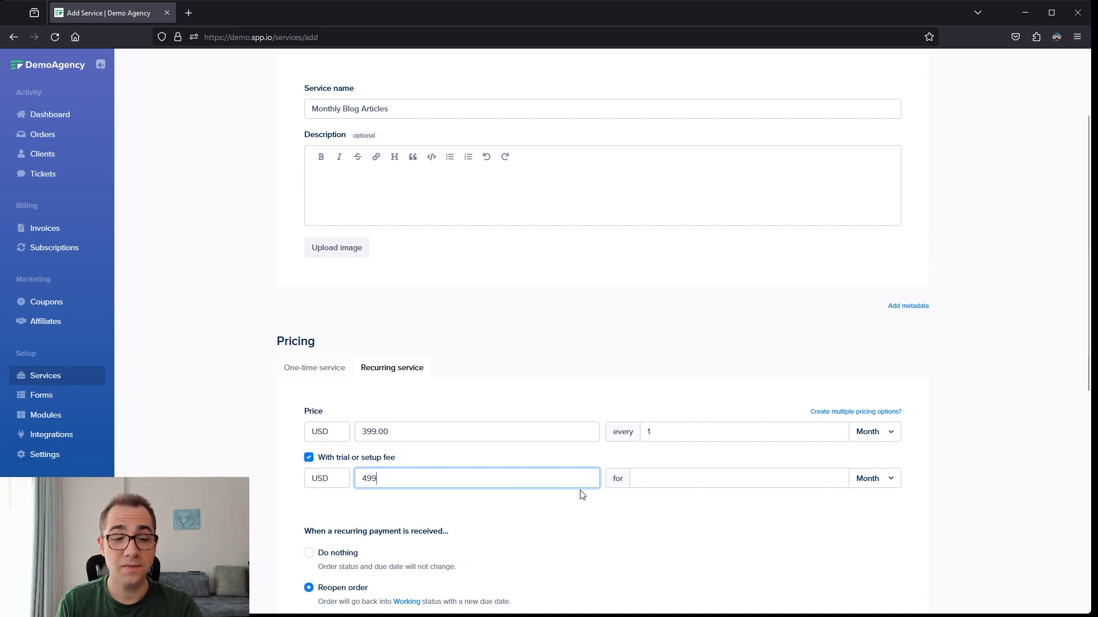
left_click_drag(423, 429, 339, 434)
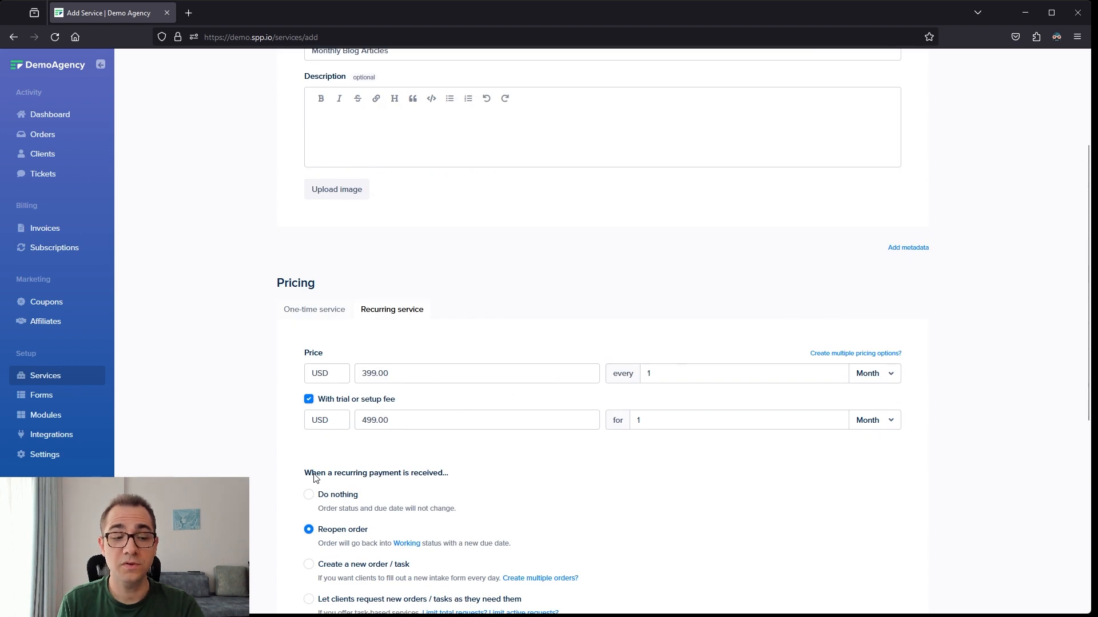
- Try the Do nothing, Reopen order and Create a new order / task options for received recurring payments
scroll(314, 478, "down", 2)
left_click_drag(306, 357, 467, 361)
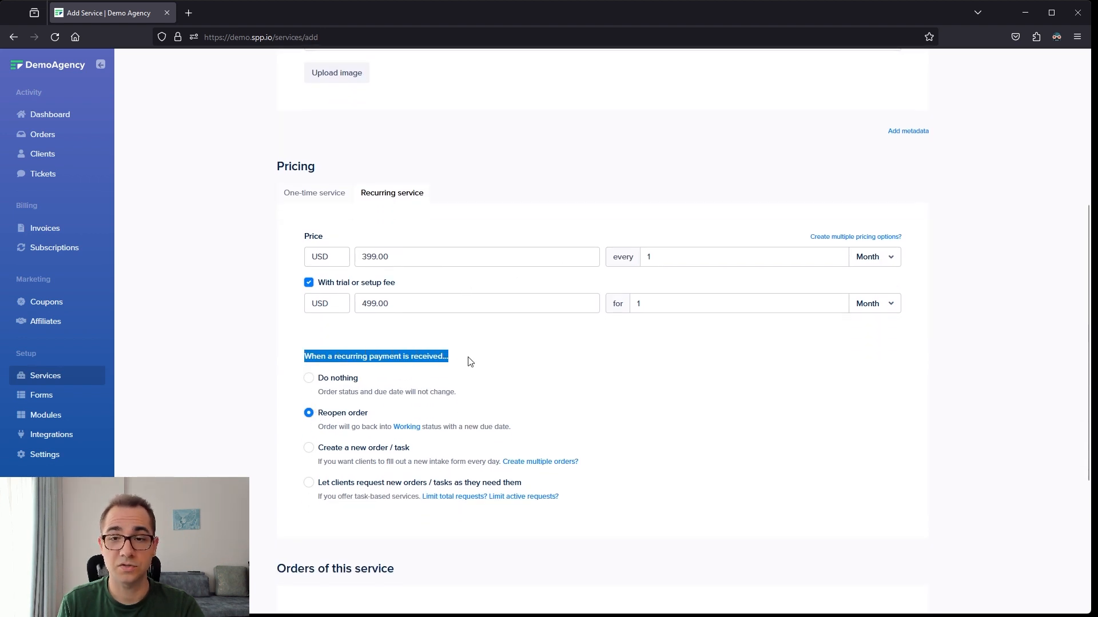
left_click(342, 380)
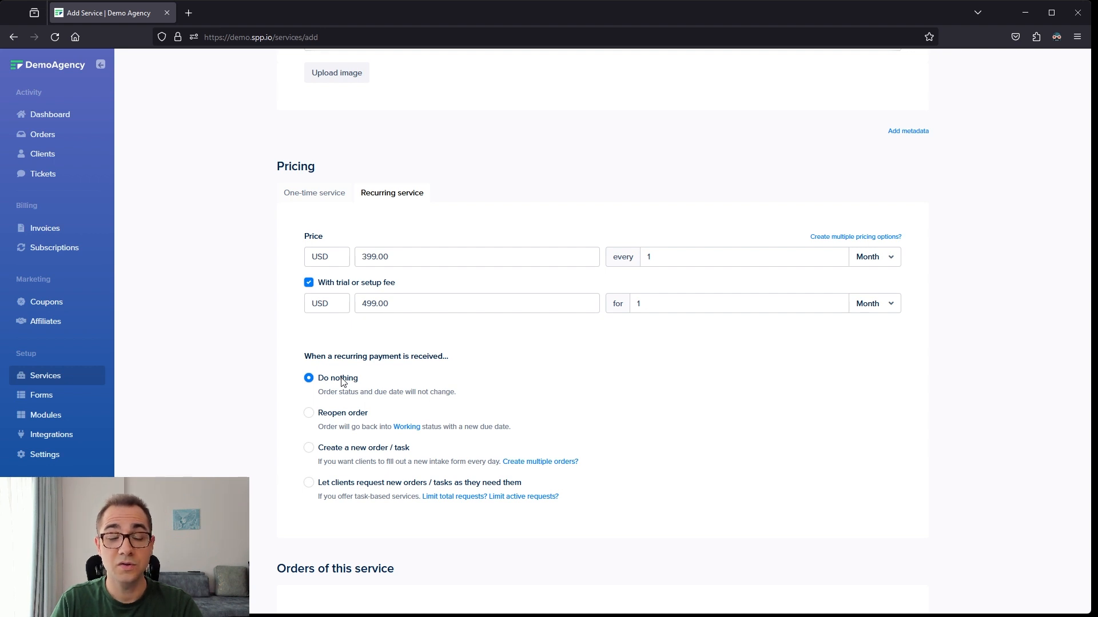
left_click(338, 415)
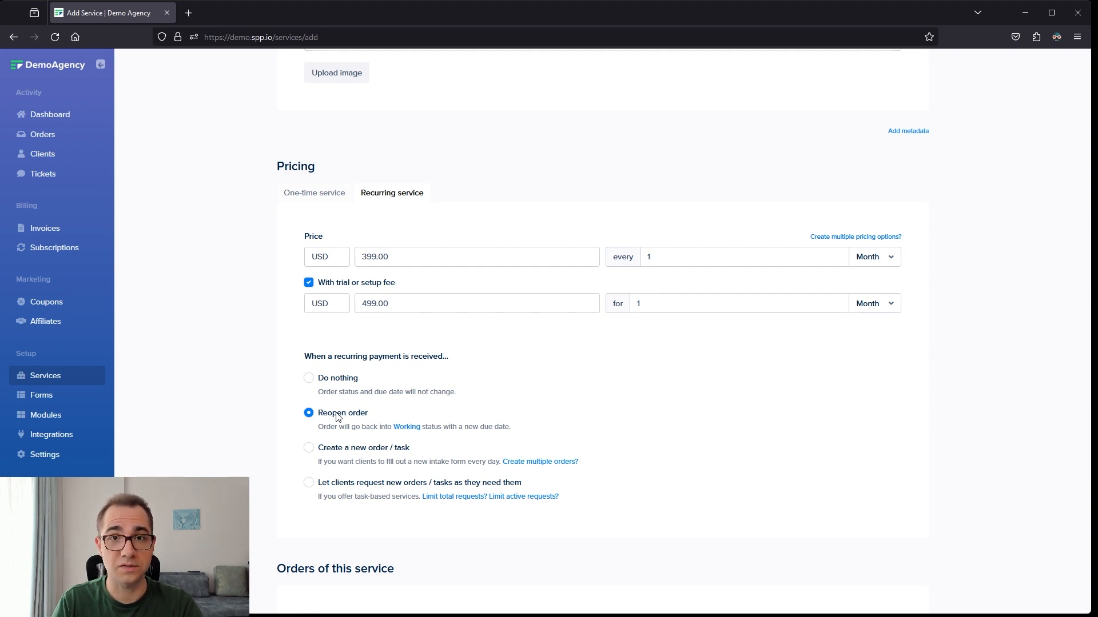
left_click(310, 449)
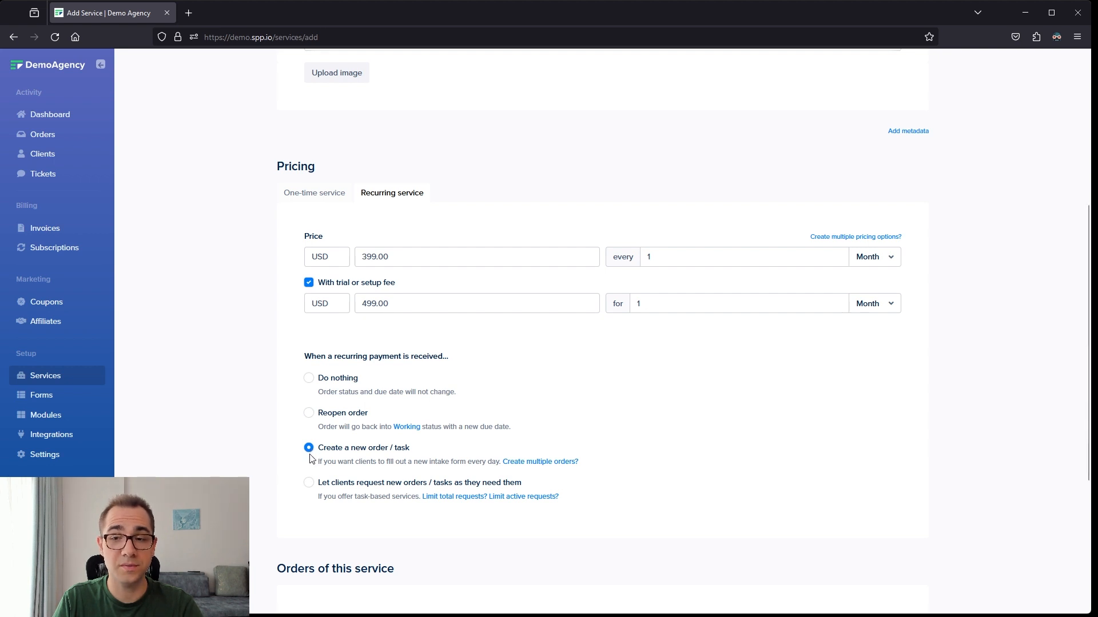
- Let clients request new orders as they need them, limited to 2 total requests and 1 active request
left_click(310, 484)
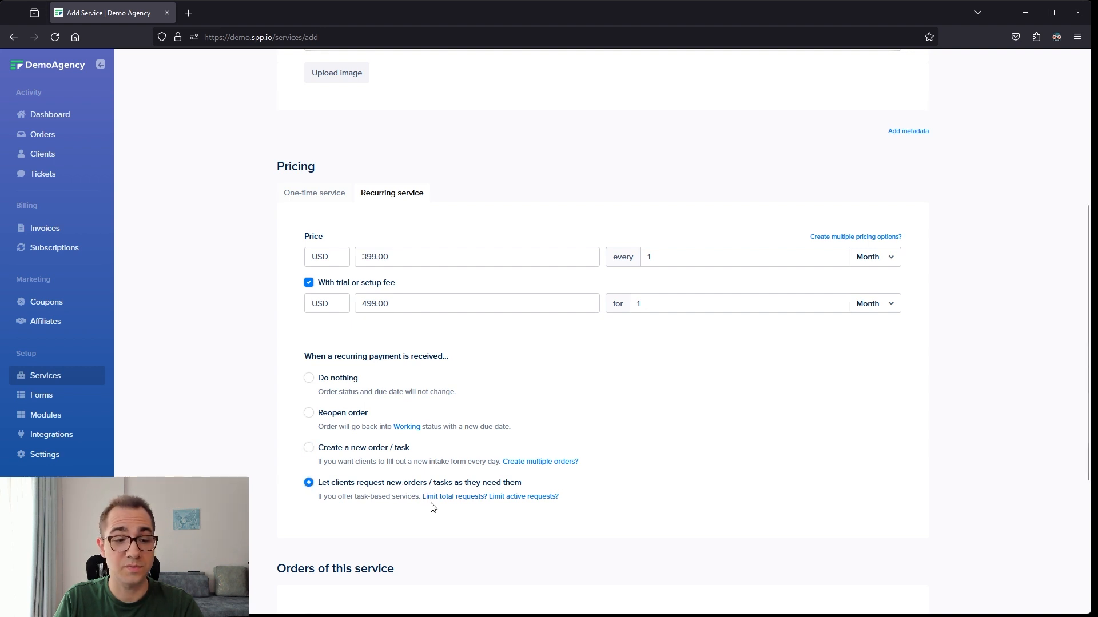
left_click(464, 497)
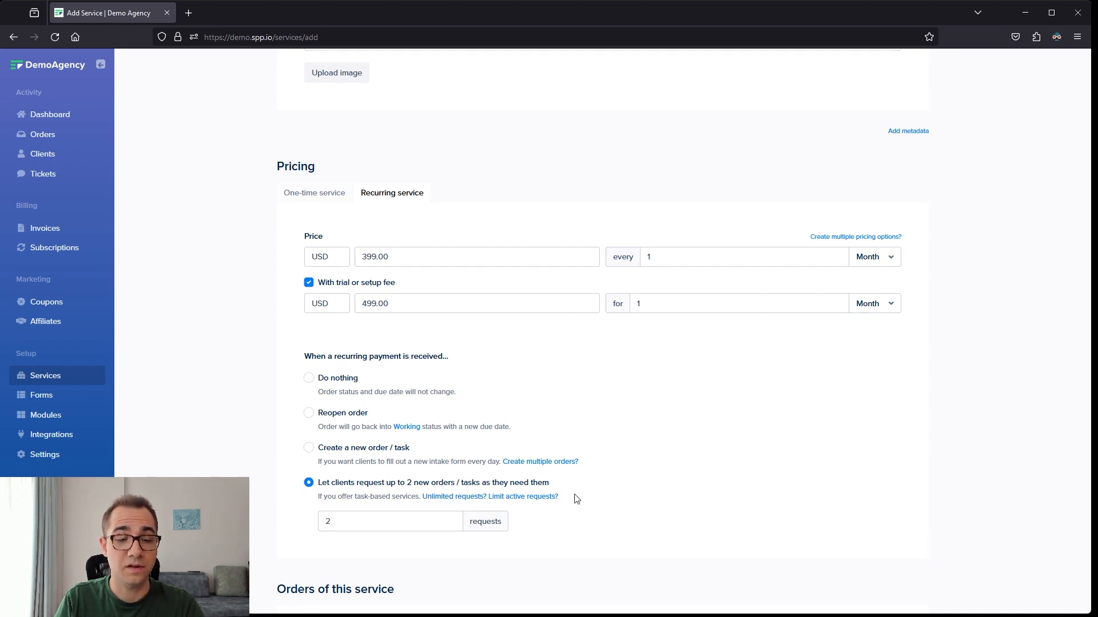
left_click_drag(576, 499, 488, 497)
left_click(504, 498)
- Save the Monthly Blog Articles service and go back to the list of services
scroll(569, 495, "down", 3)
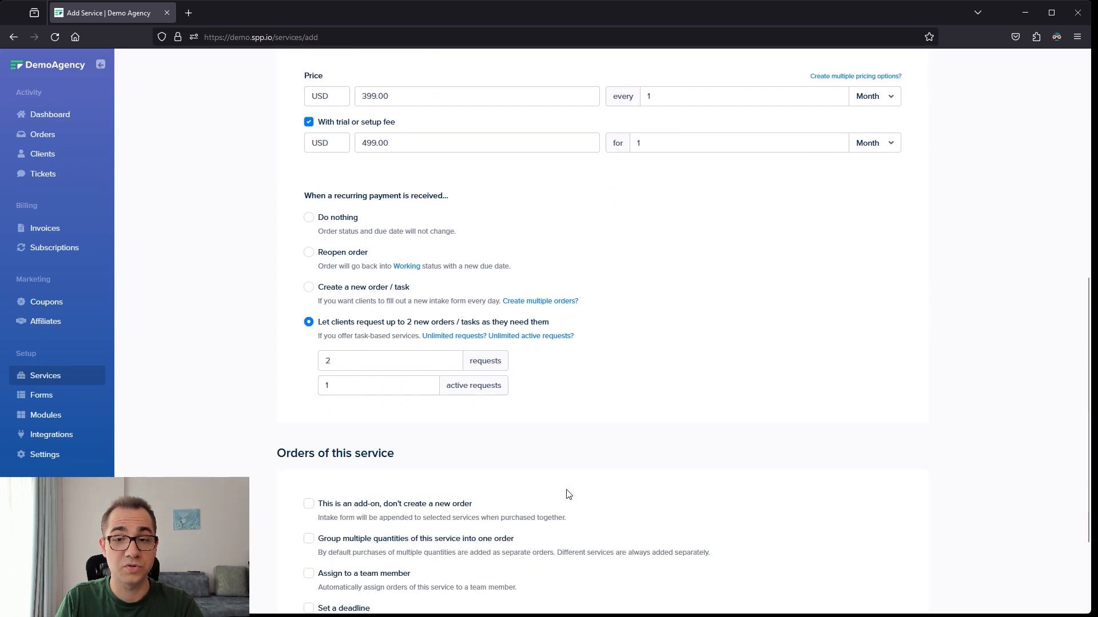
scroll(569, 495, "down", 3)
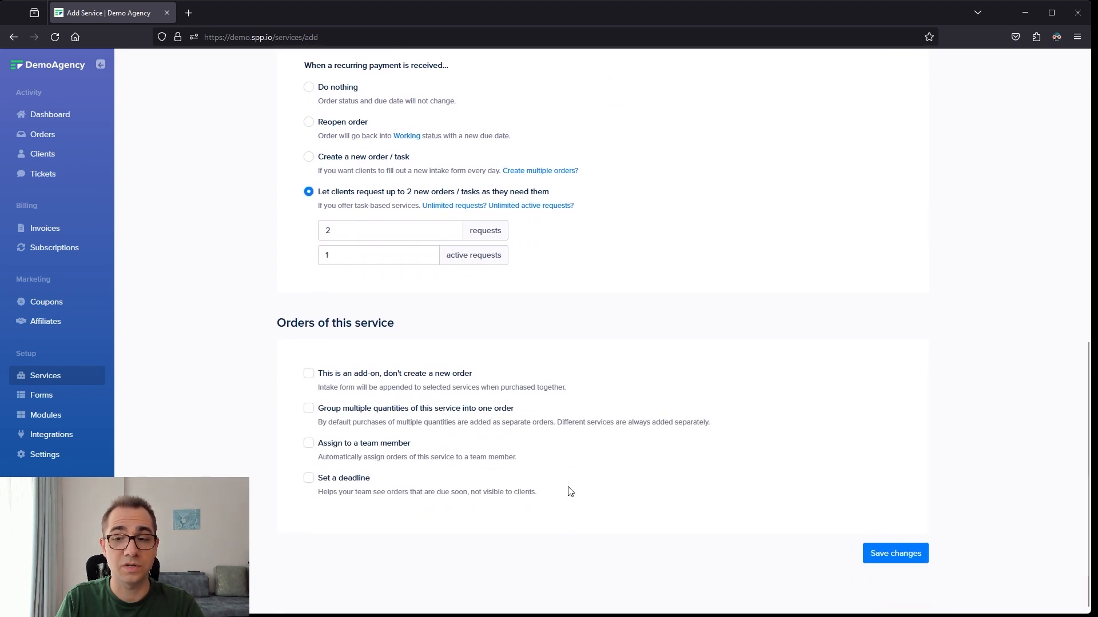
left_click(909, 553)
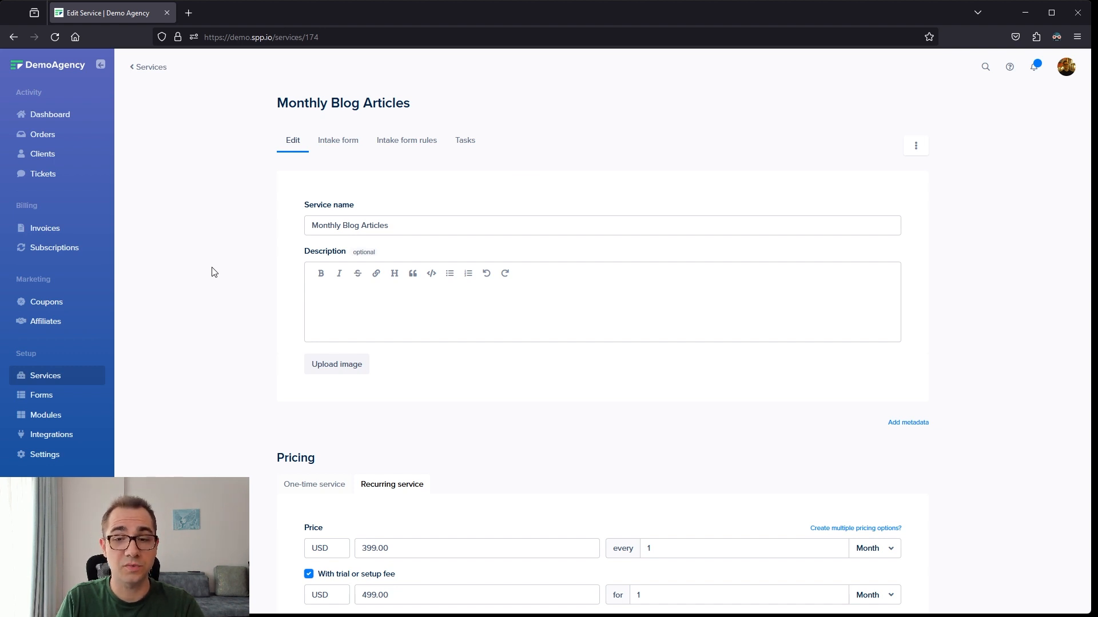
left_click(53, 374)
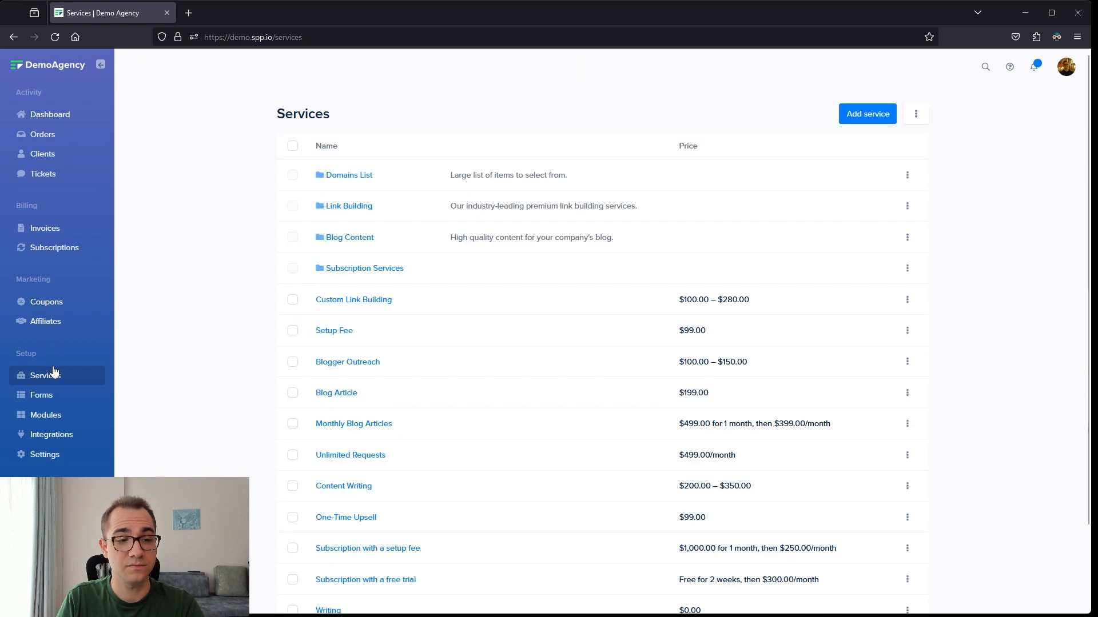
- Add a third service and name it Blog Articles
left_click(843, 117)
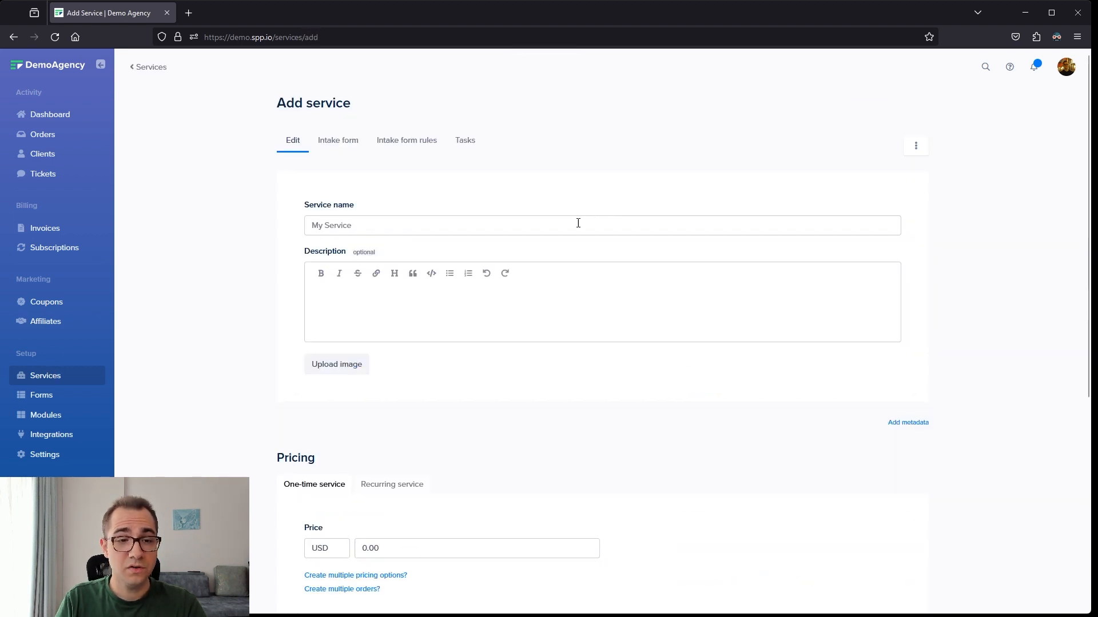
left_click(578, 223)
type("Blog Articles")
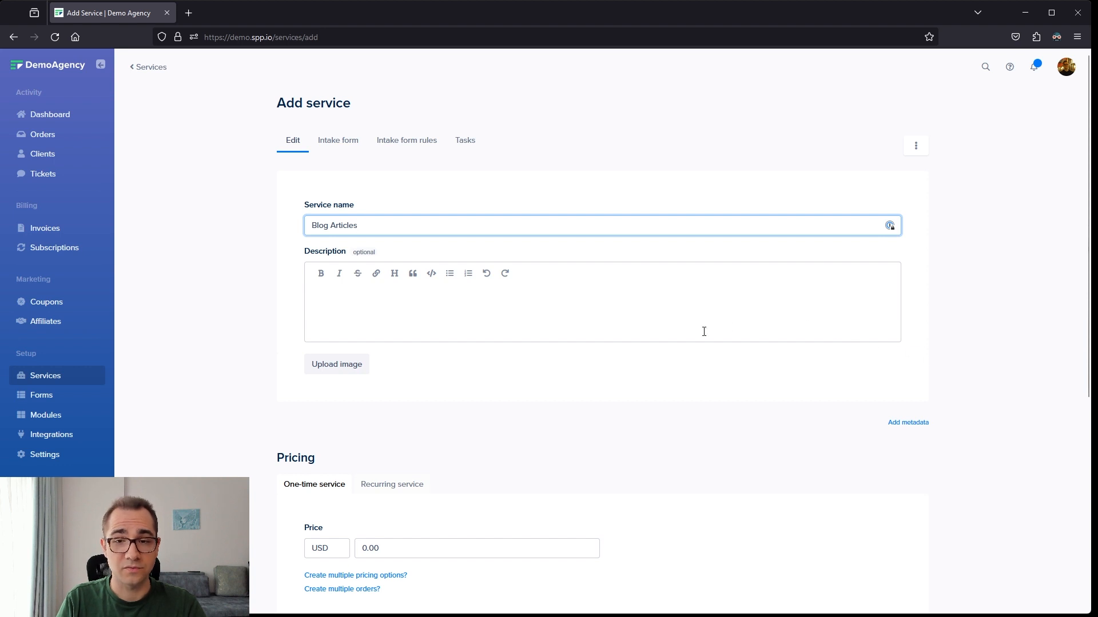
- Switch the Blog Articles service to multiple pricing options and open those options for editing
scroll(570, 429, "down", 1)
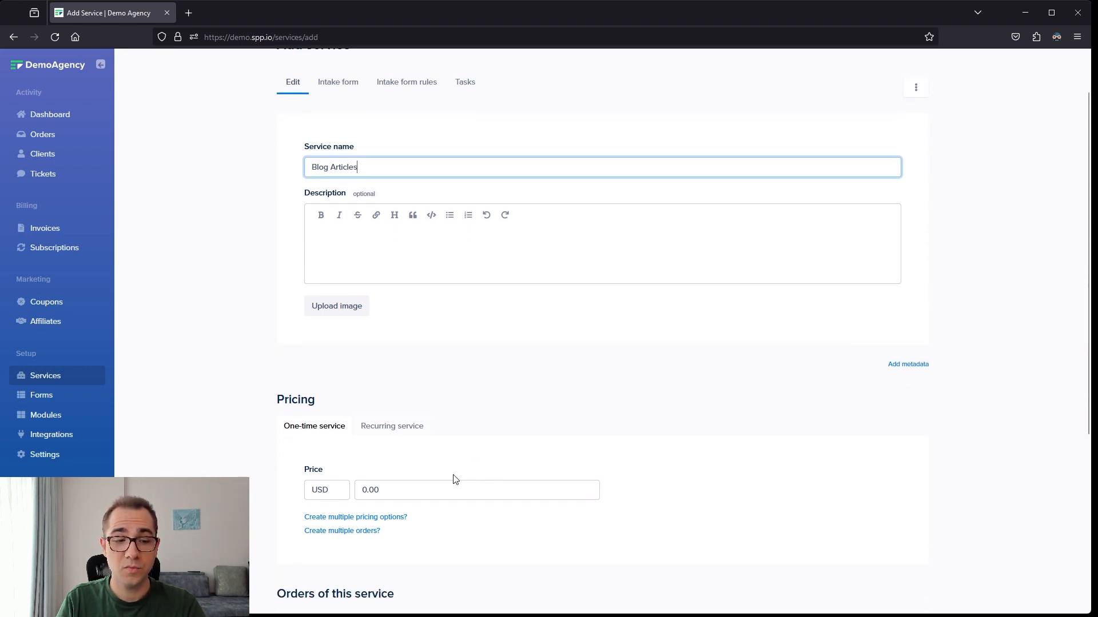
left_click(374, 517)
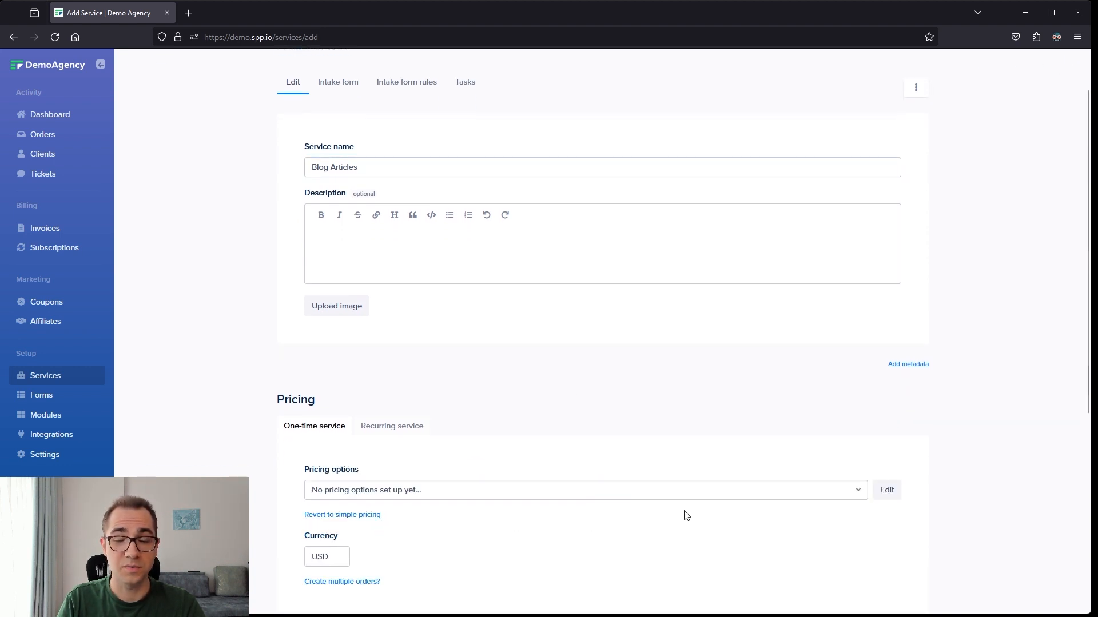
scroll(829, 497, "down", 1)
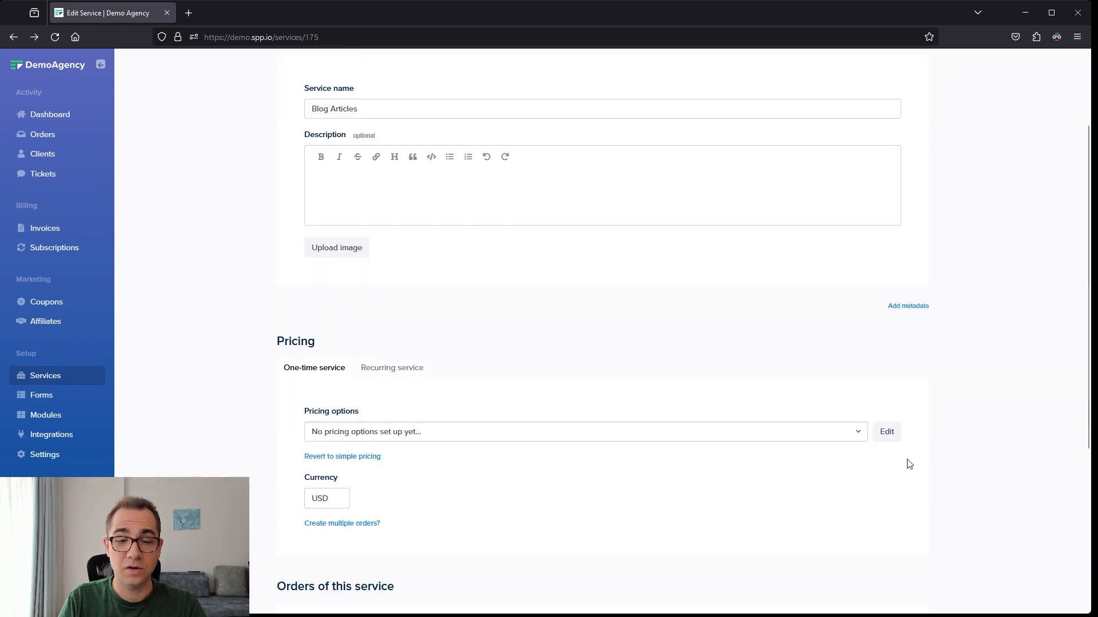
left_click(887, 432)
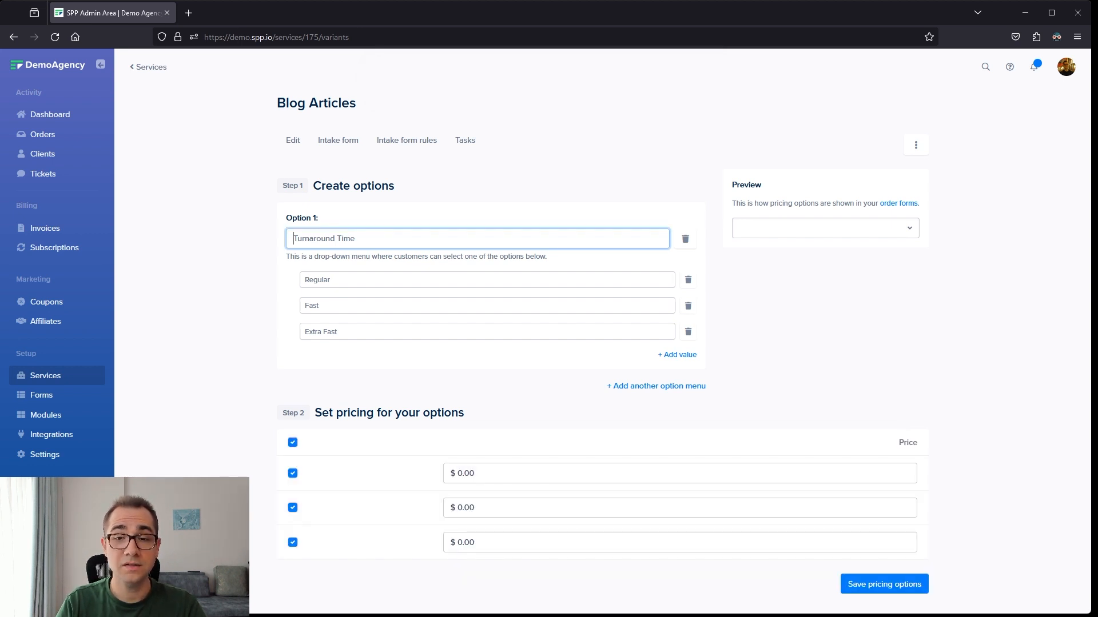
- Create a pricing option named Word Count with the values 250, 500 and 1000
type("Word Count")
key("Tab")
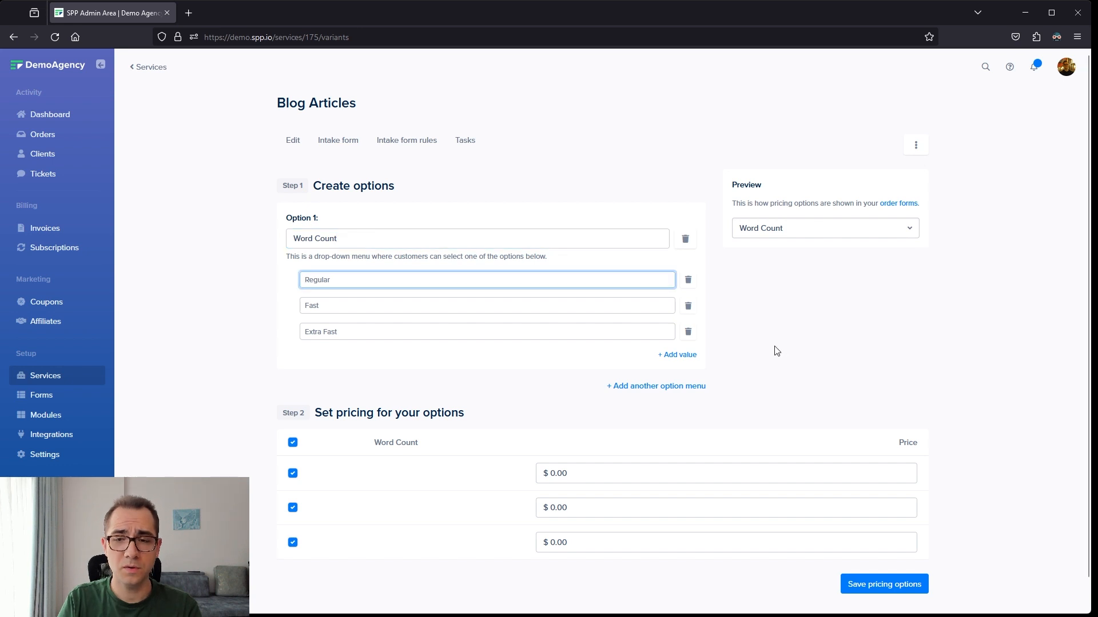
type("250")
key("Tab")
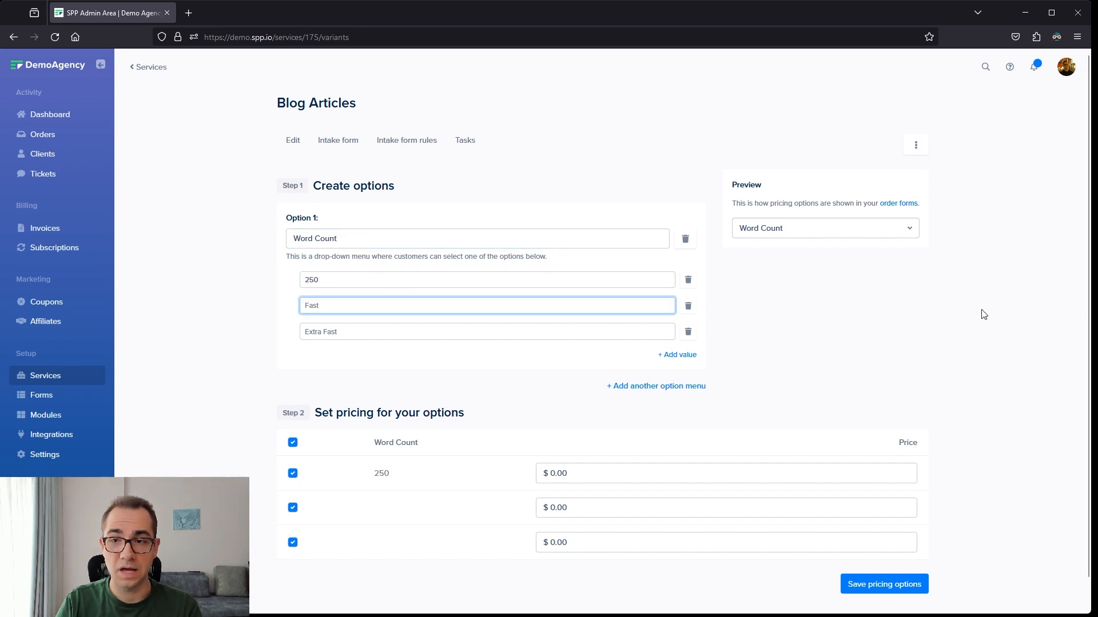
type("500")
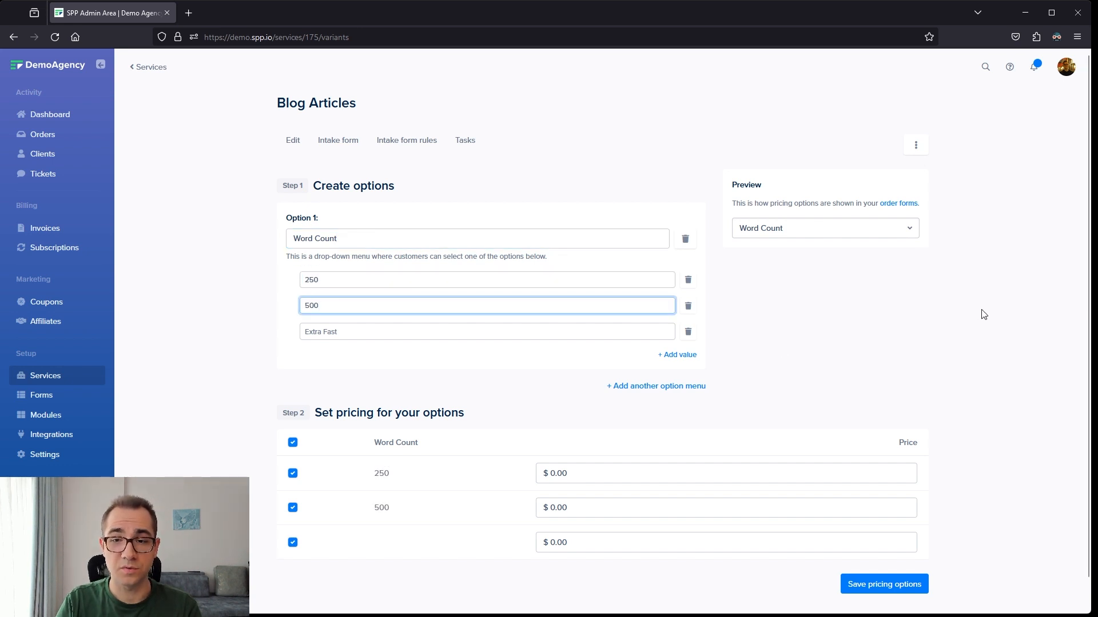
key("Tab")
type("1000")
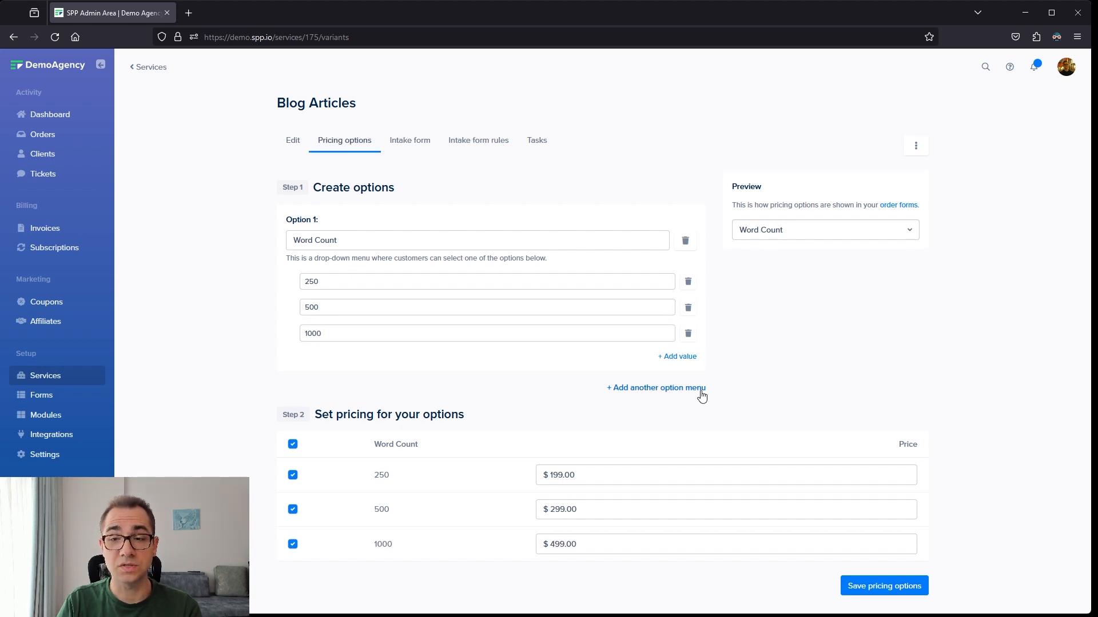
- Try adding a second option menu and an extra value to each of the two menus
left_click(701, 391)
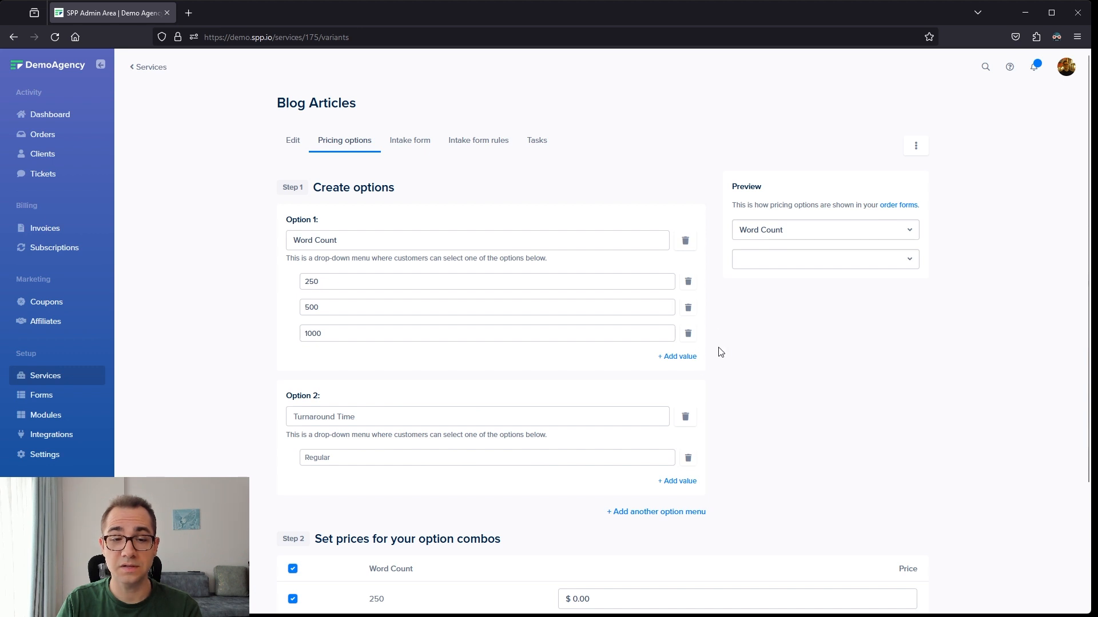
left_click(686, 356)
left_click(678, 507)
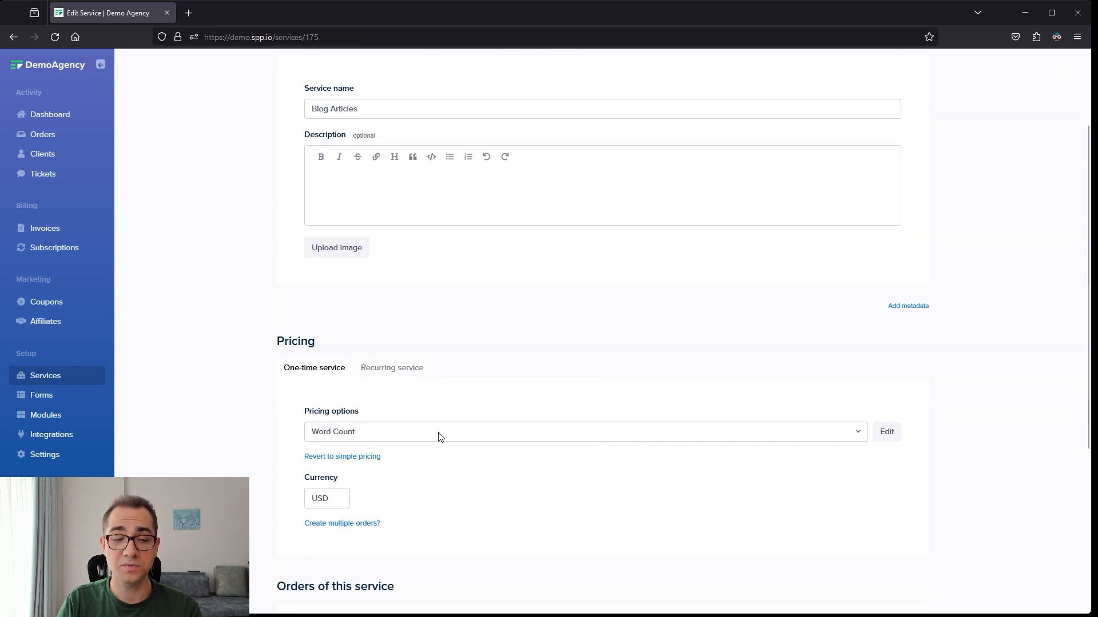
- Save the Blog Articles service with its Word Count pricing options
left_click(992, 426)
scroll(992, 426, "down", 4)
left_click(881, 584)
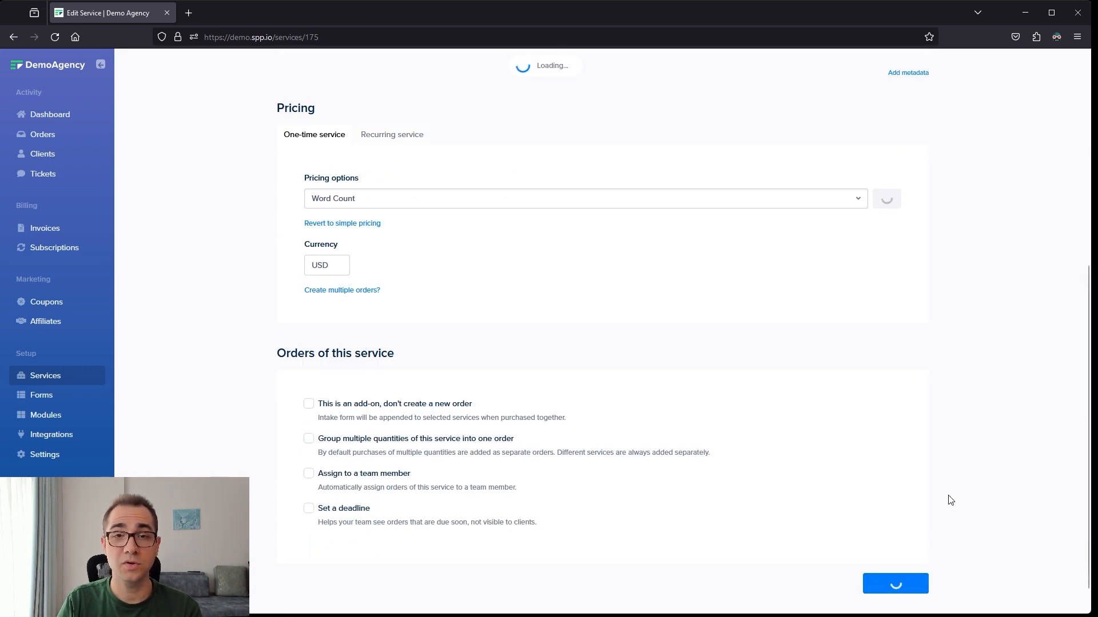
- Create a new order form with email, name, service selection and payment fields, offering the three blog services
left_click(58, 396)
left_click(899, 146)
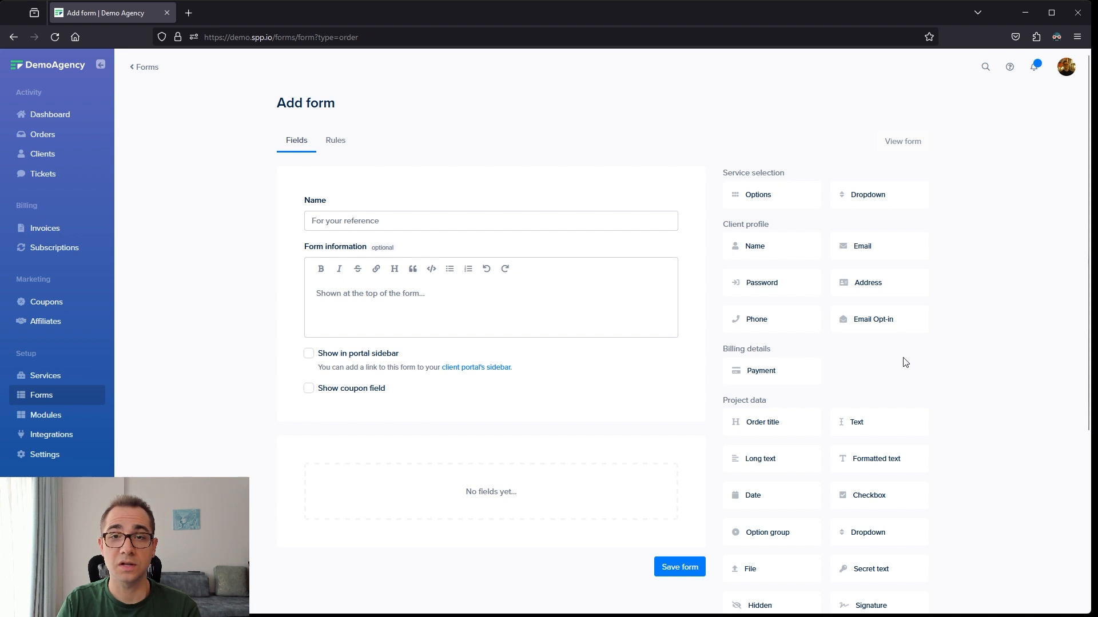
scroll(975, 216, "down", 3)
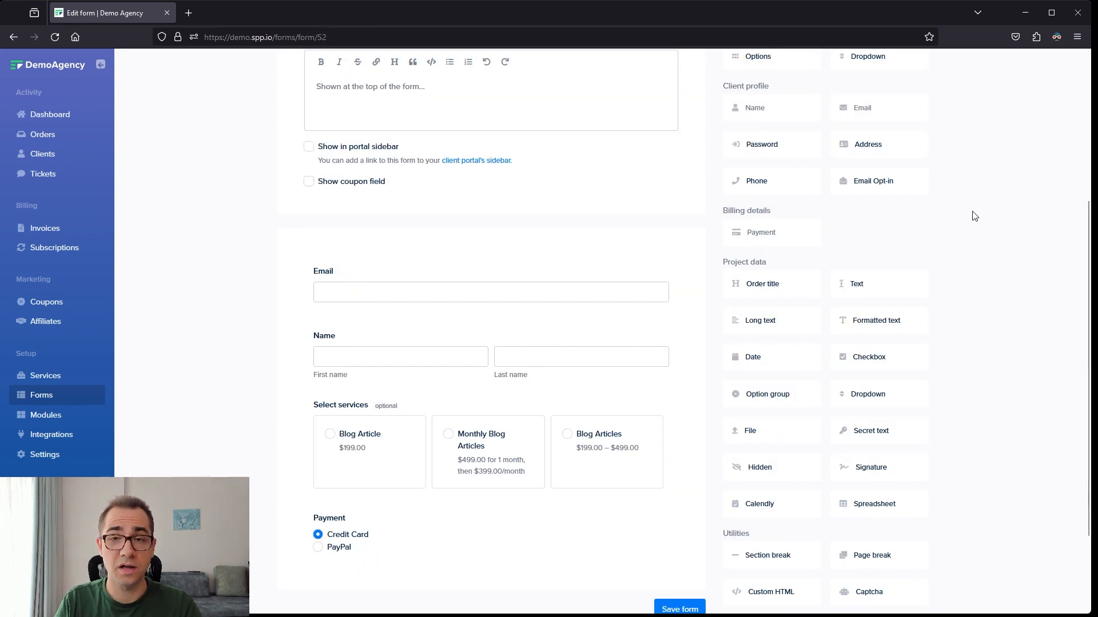
- View the order form as a client and select Blog Article, Monthly Blog Articles and Blog Articles in turn to check their pricing
scroll(974, 216, "up", 3)
left_click(862, 140)
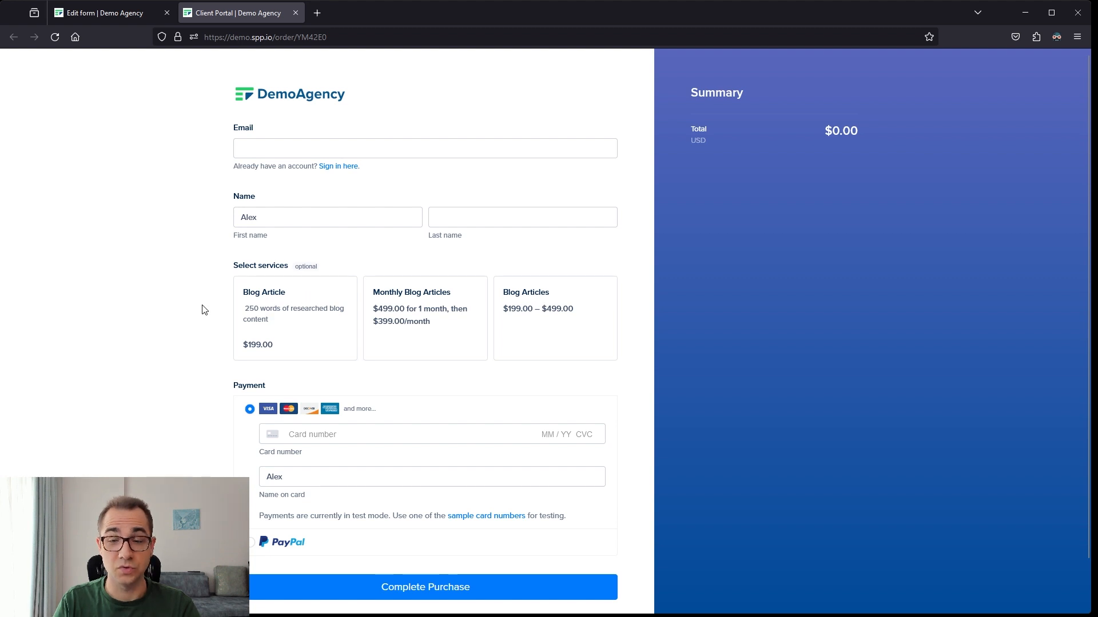
left_click(272, 307)
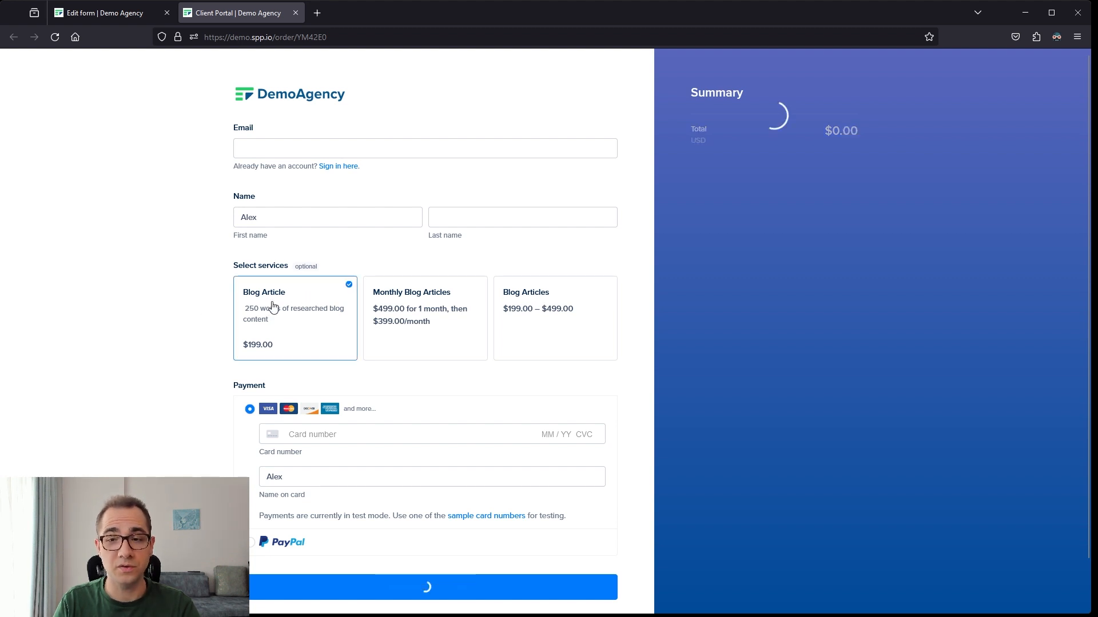
left_click(409, 305)
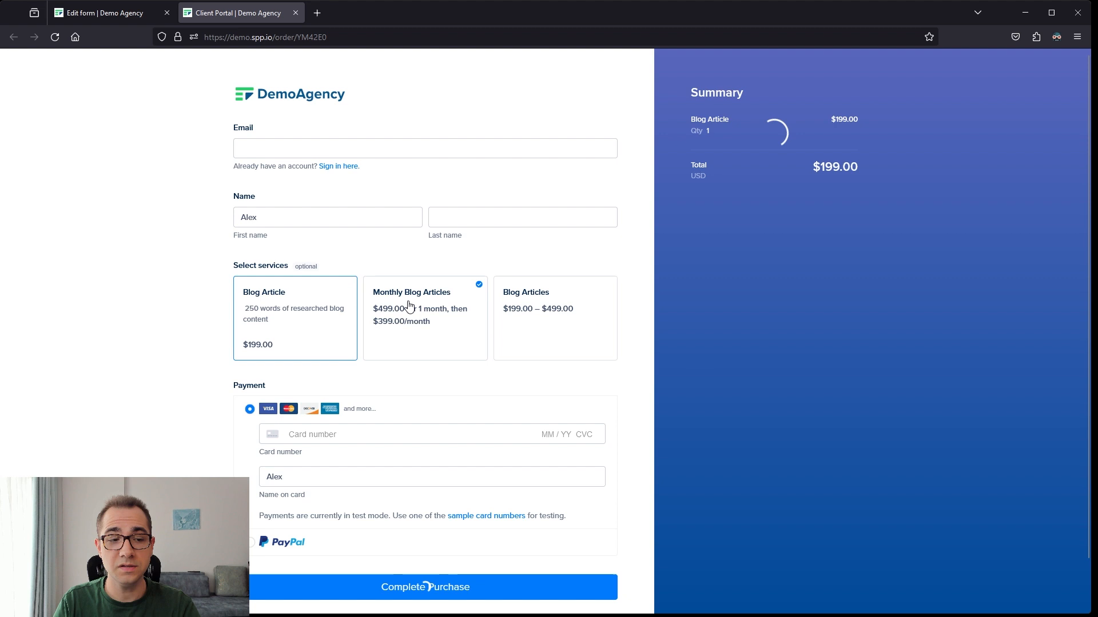
left_click(598, 315)
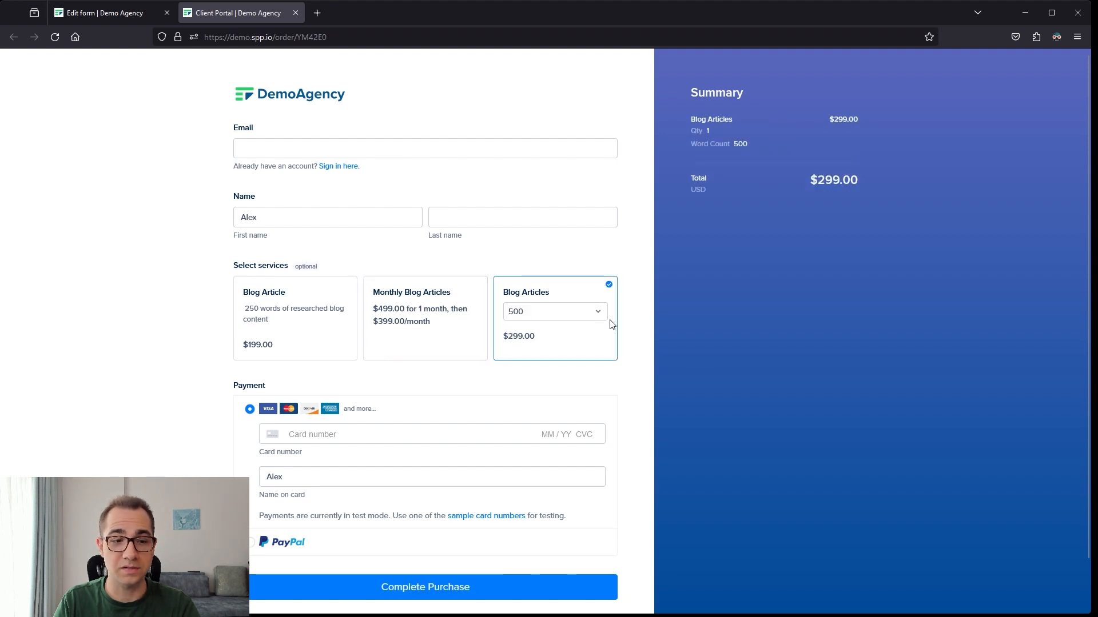